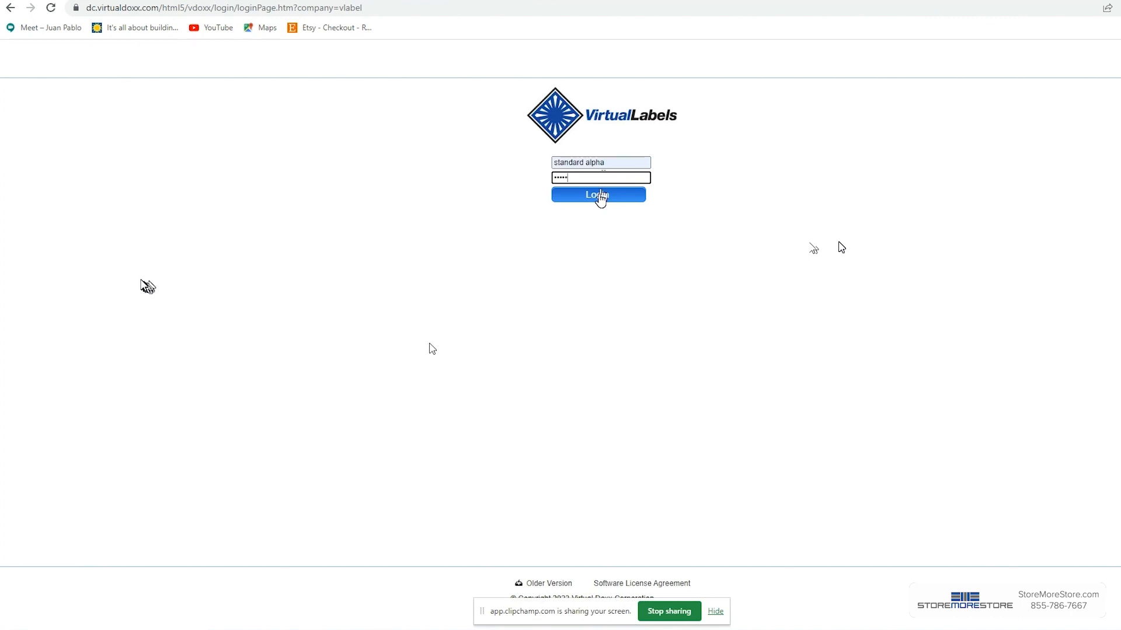
Step: Log in to the account and select the Alpha007 Barcode label design
left_click(601, 199)
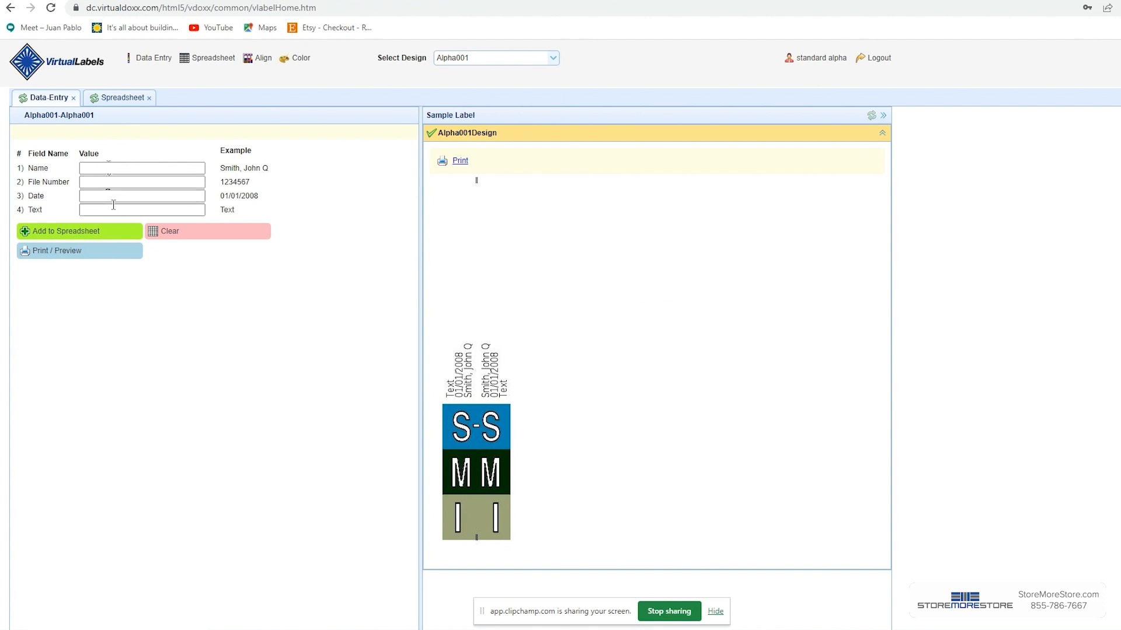
left_click(552, 58)
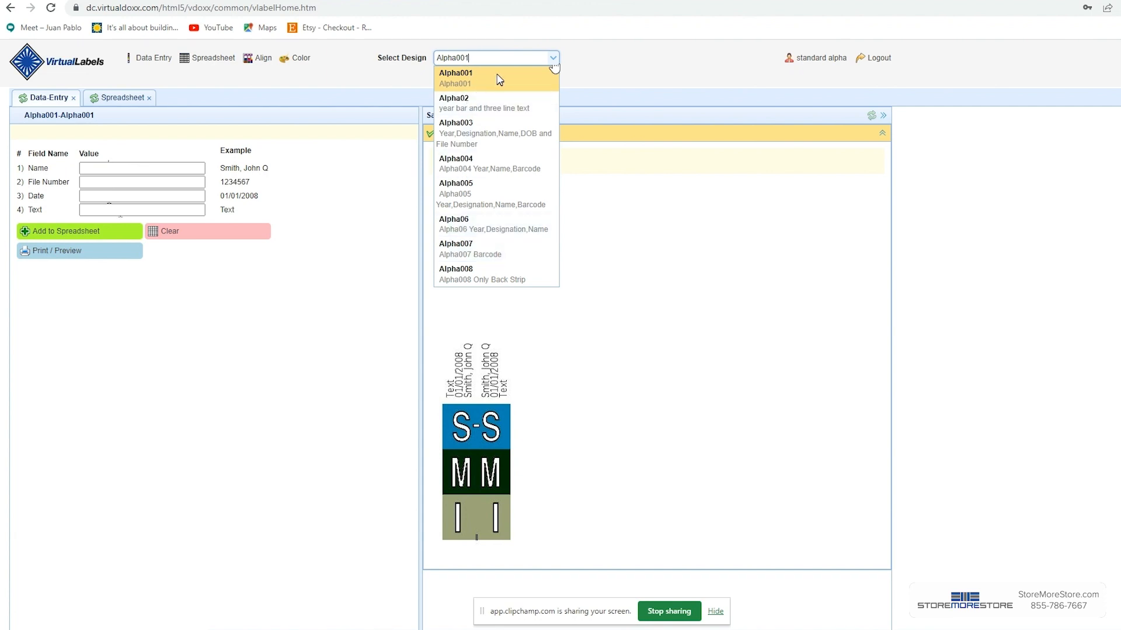
left_click(463, 252)
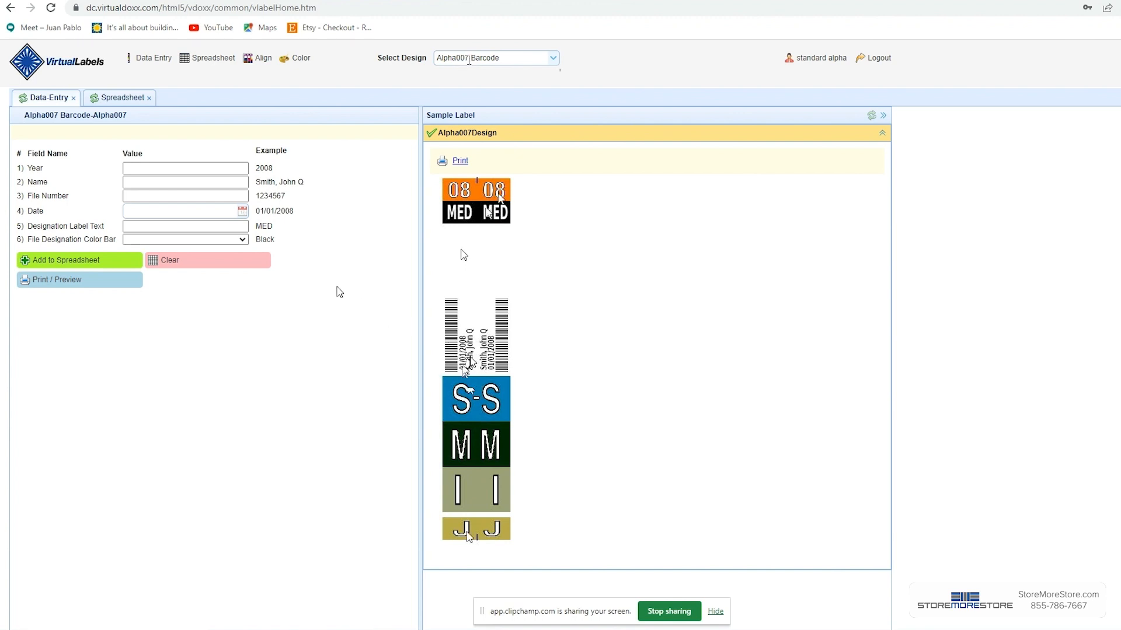
Step: Enter 2023 as the year and fill in the person's full name in the name field
left_click(153, 168)
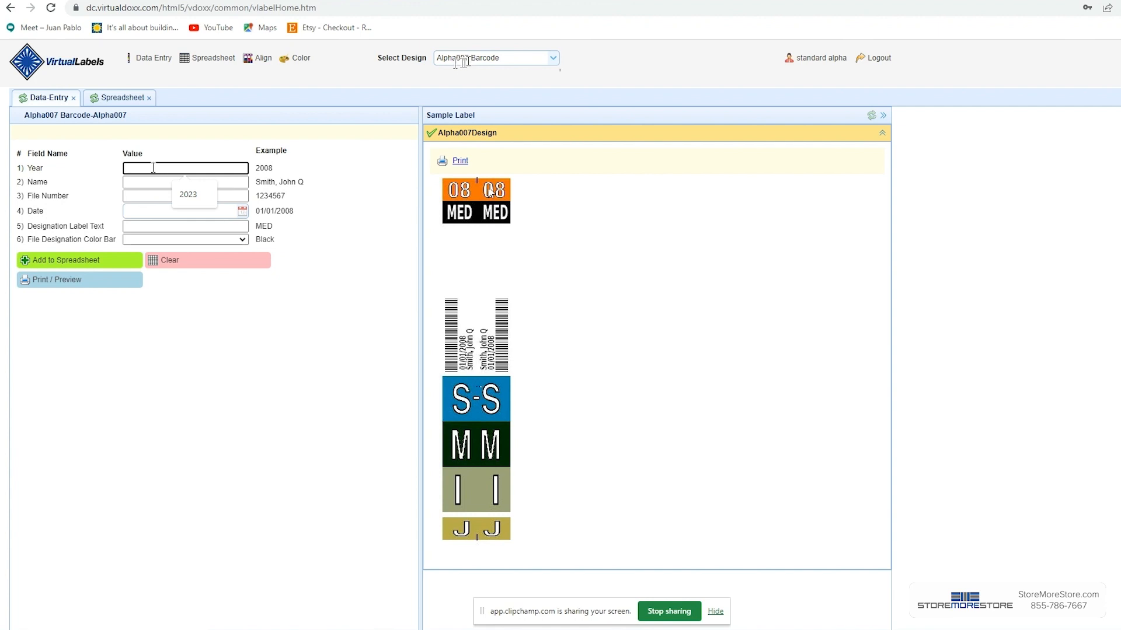
type("2023")
left_click(147, 183)
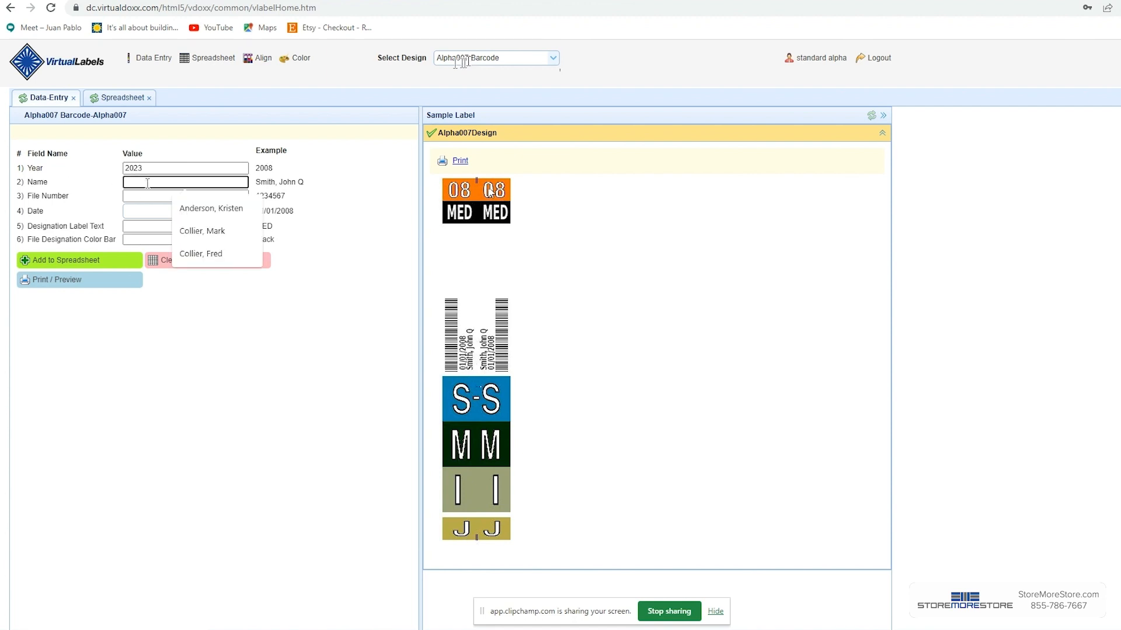
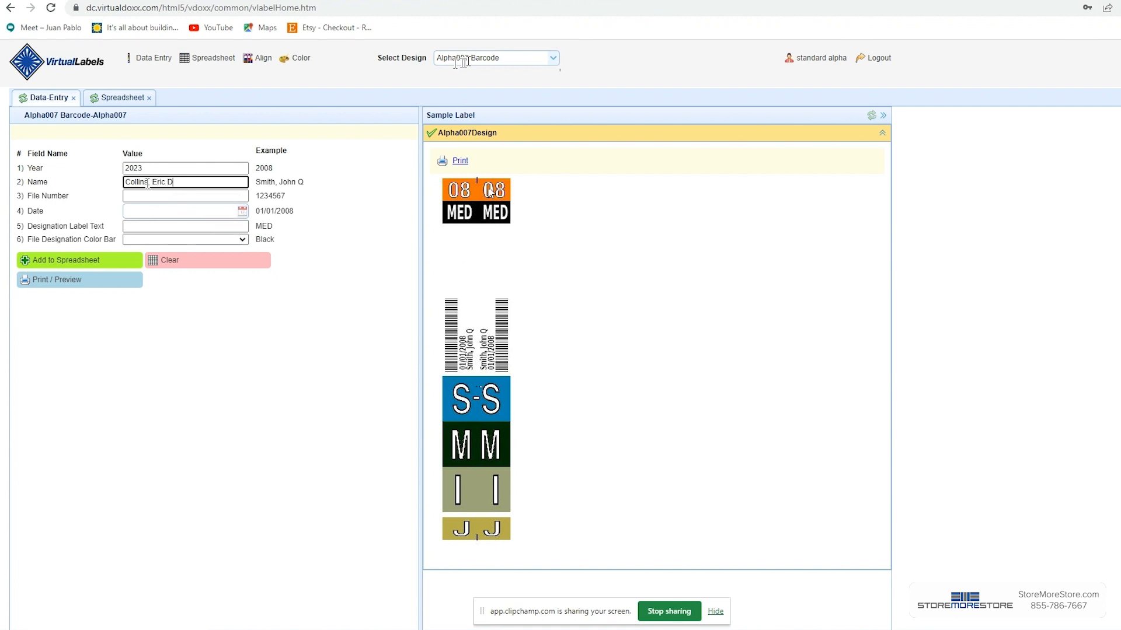
Step: Enter file number 1234567 and set the date to 06/28/2023
left_click(156, 195)
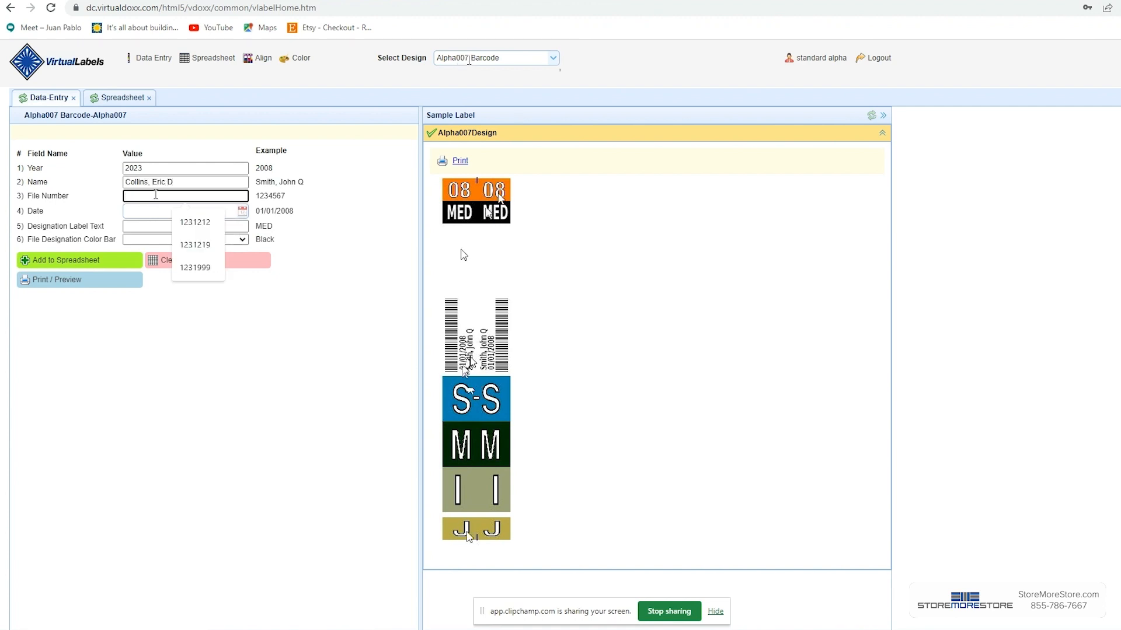
type("1234567")
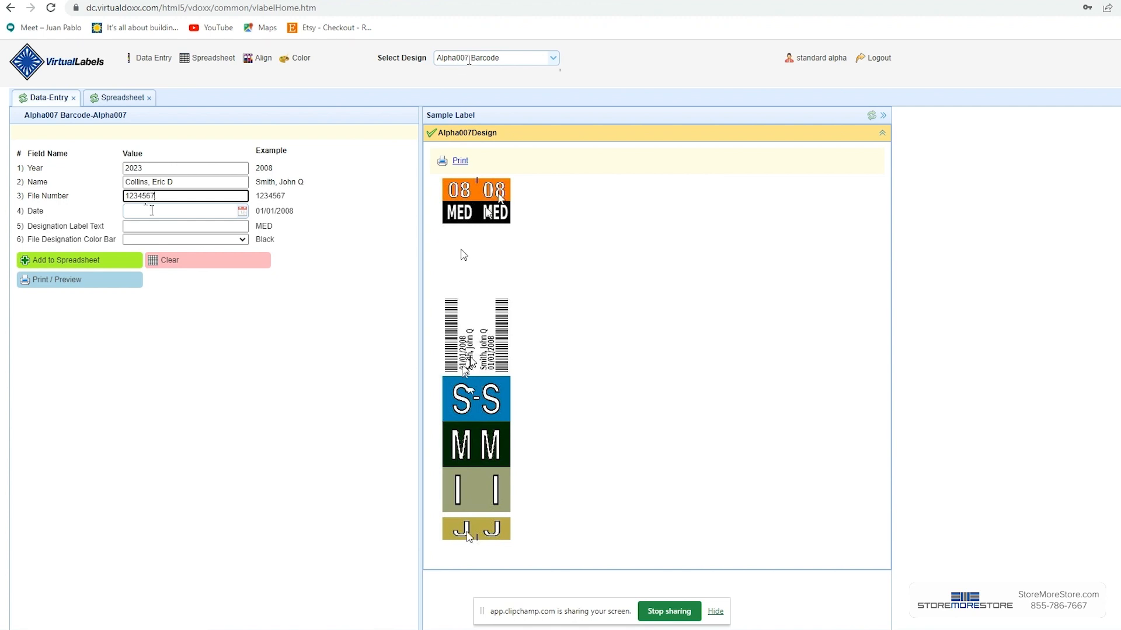
left_click(242, 210)
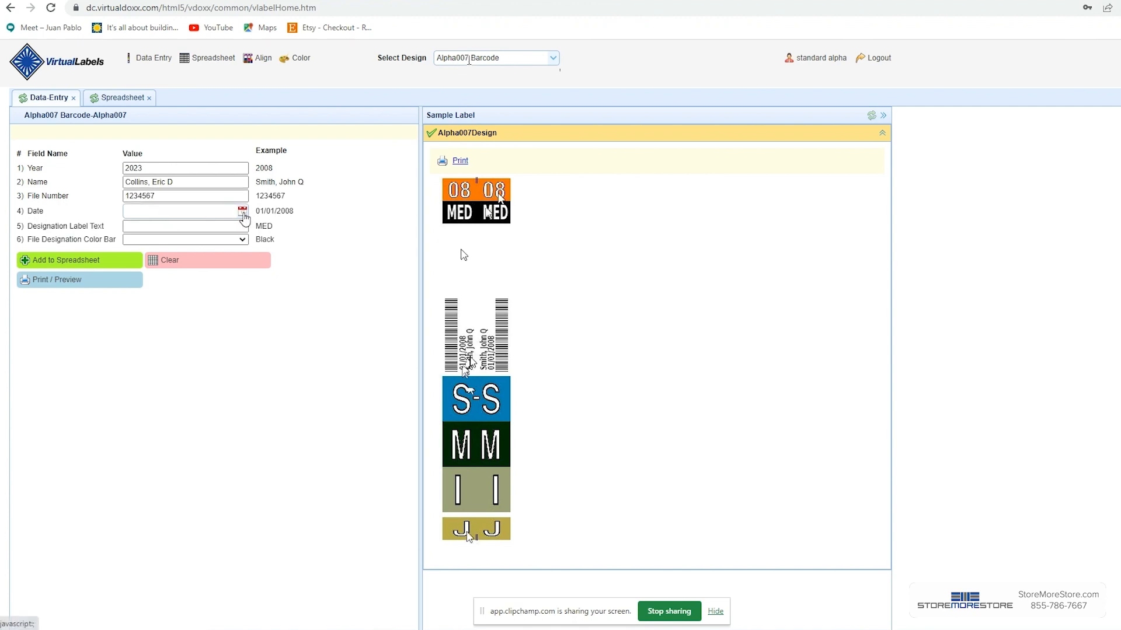
left_click(179, 310)
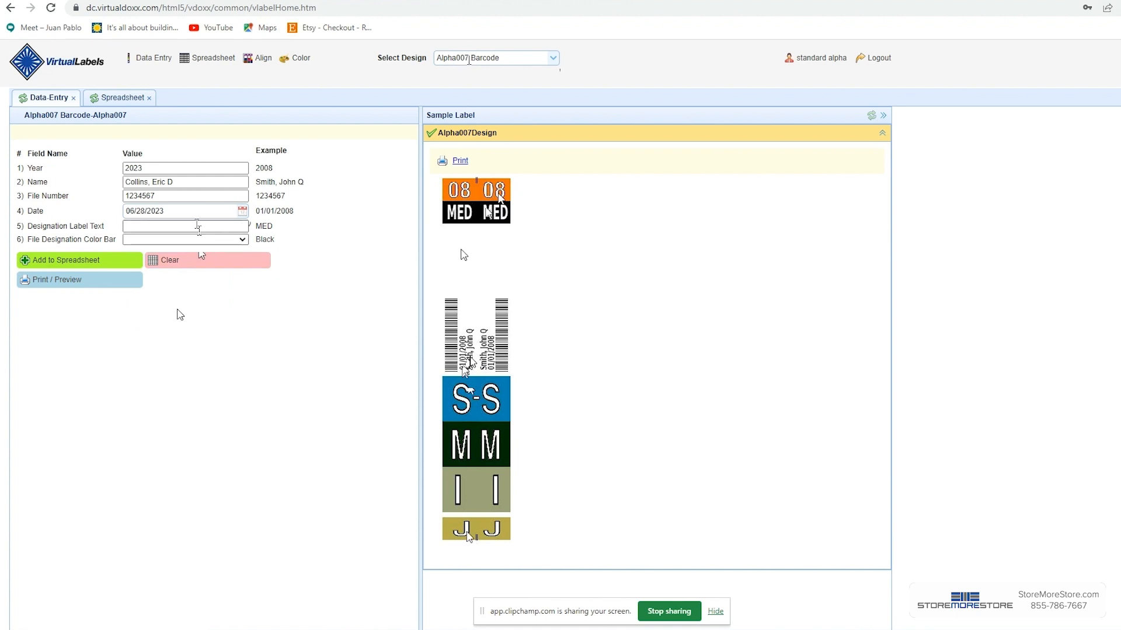
Step: Set the designation label text to MED and the file designation color bar to Light Blue
left_click(198, 226)
left_click(187, 251)
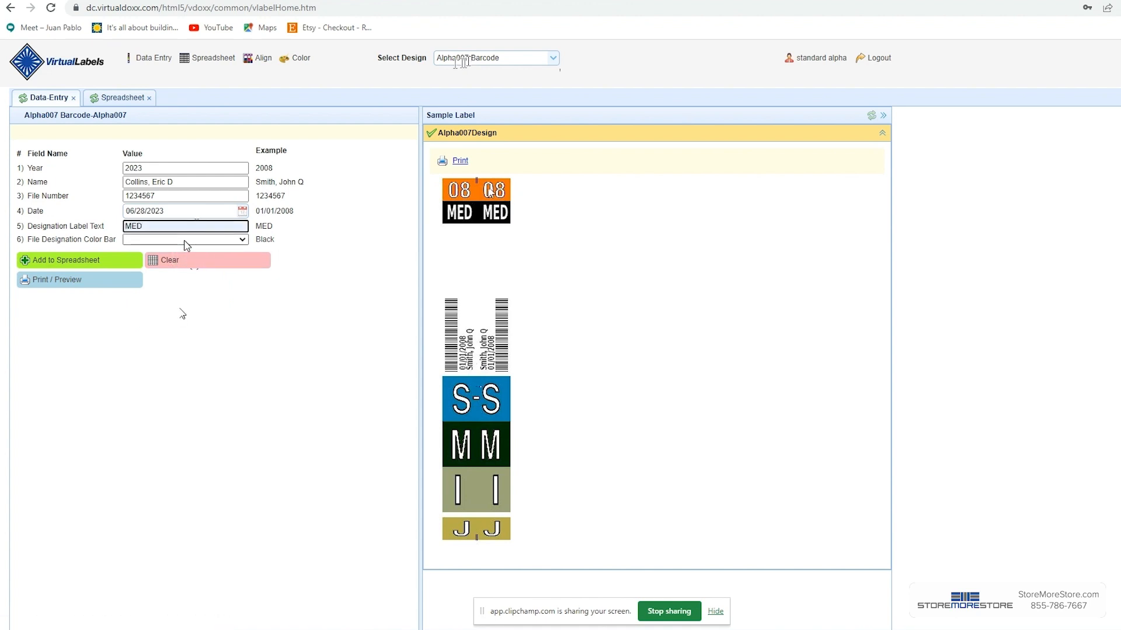
left_click(241, 240)
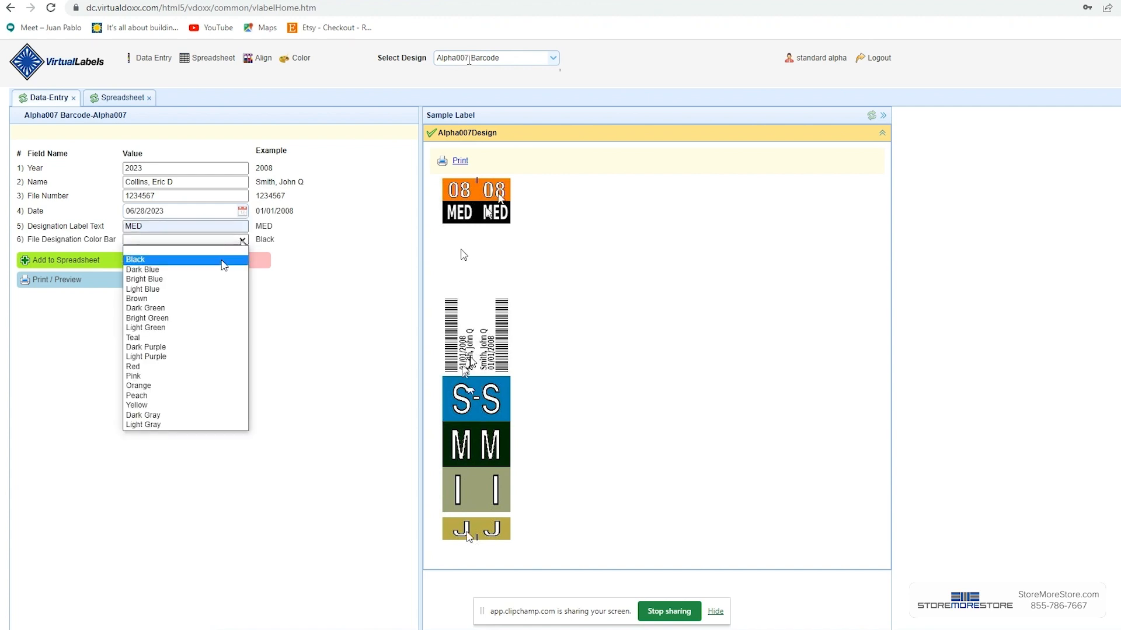
left_click(175, 289)
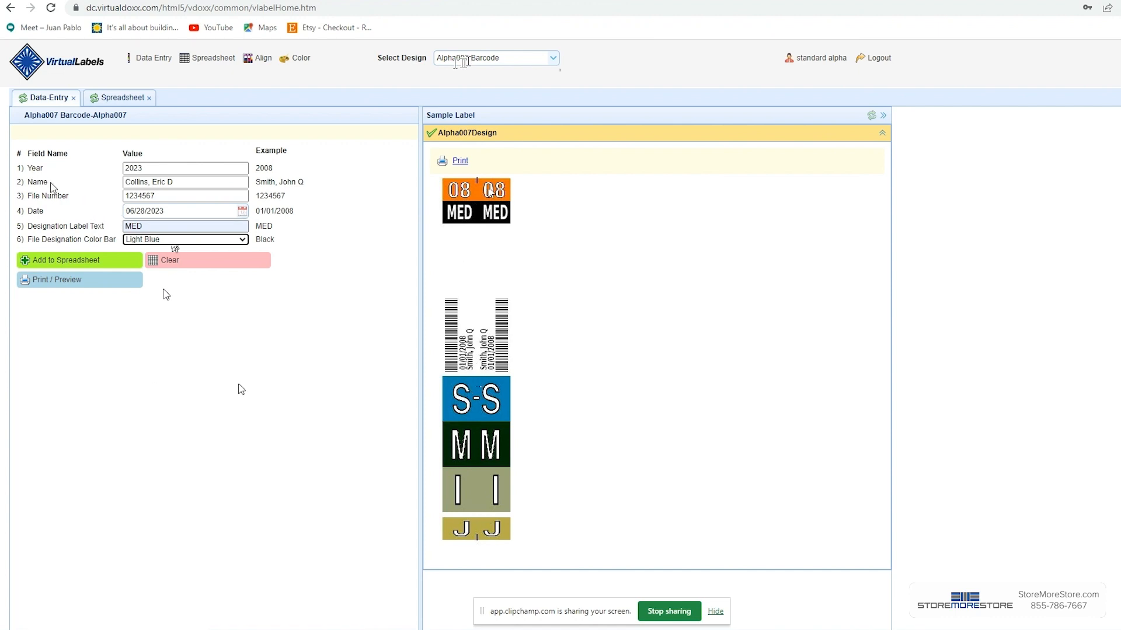
Step: Add the entry to the spreadsheet and open the spreadsheet view
left_click(54, 264)
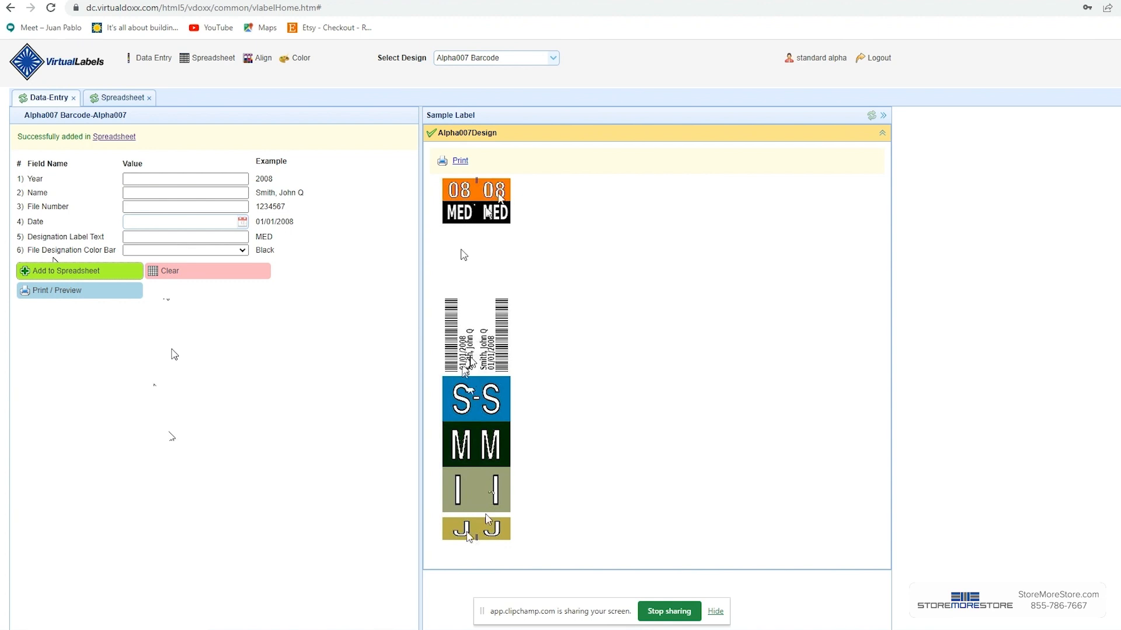
left_click(113, 138)
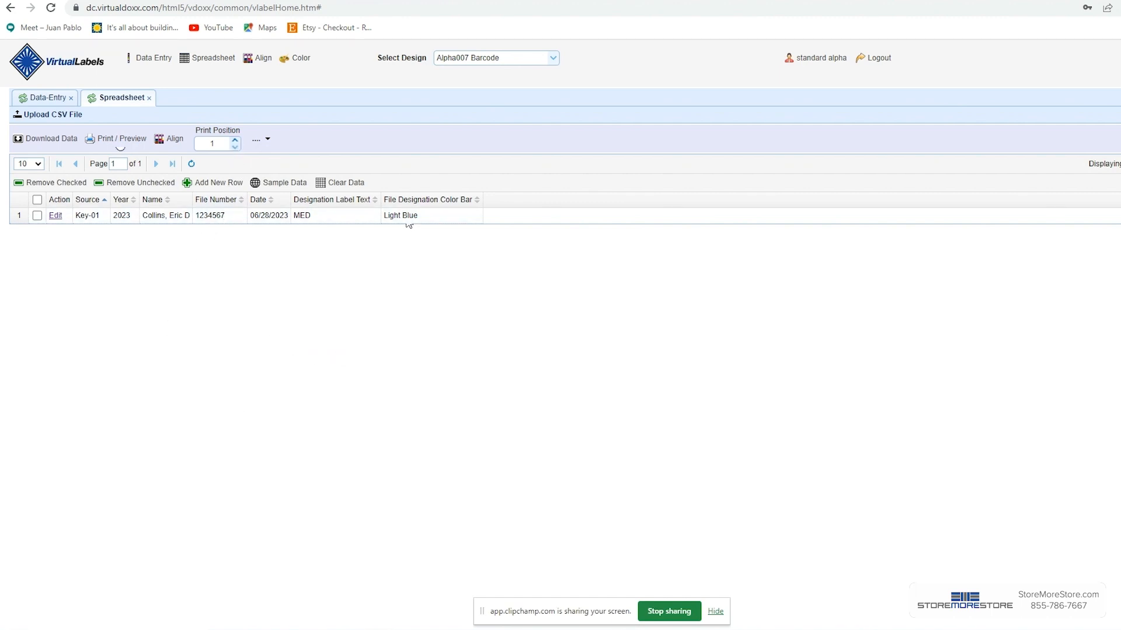
Step: Set the print position to 2 and open the print preview of the label
left_click(235, 142)
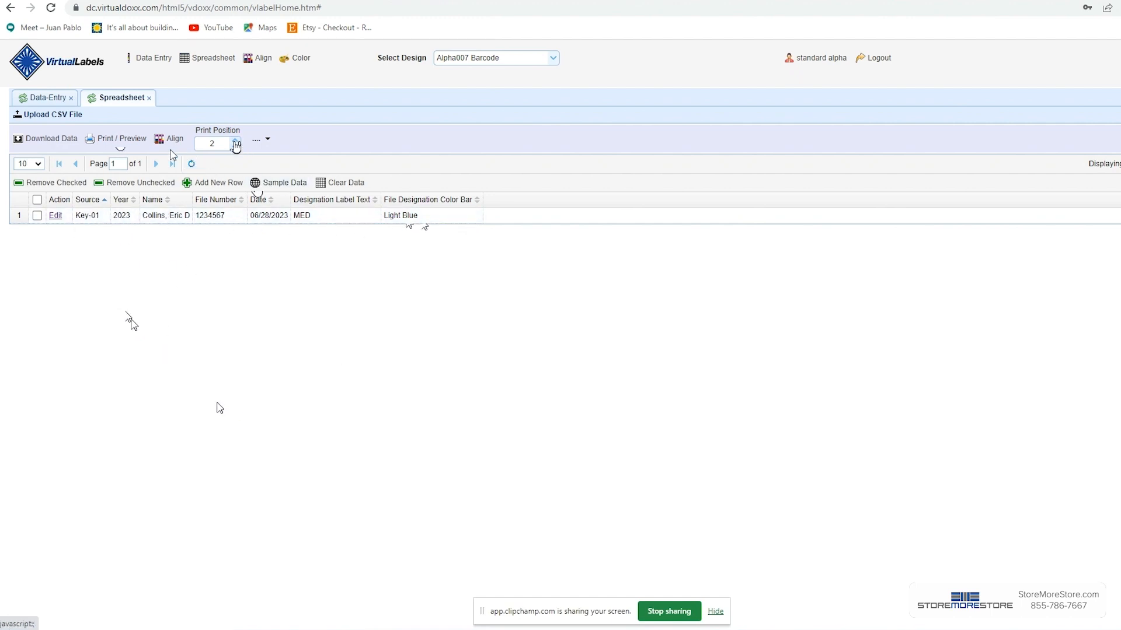
left_click(119, 139)
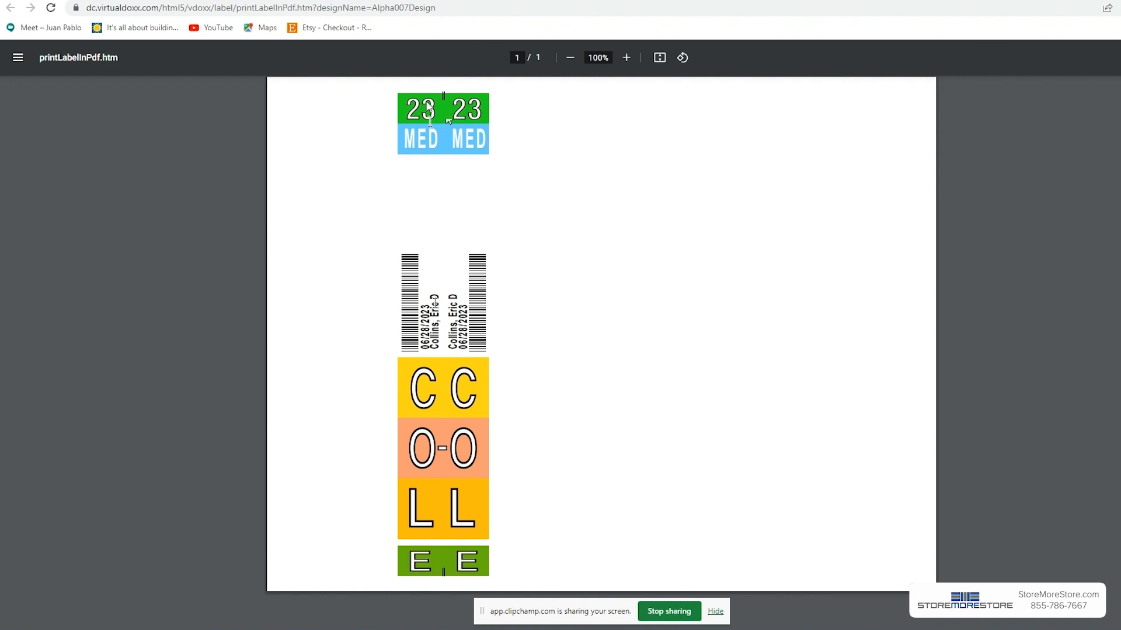
Step: Print the label sheet on the HP ENVY 4500 series printer
key("ctrl+p")
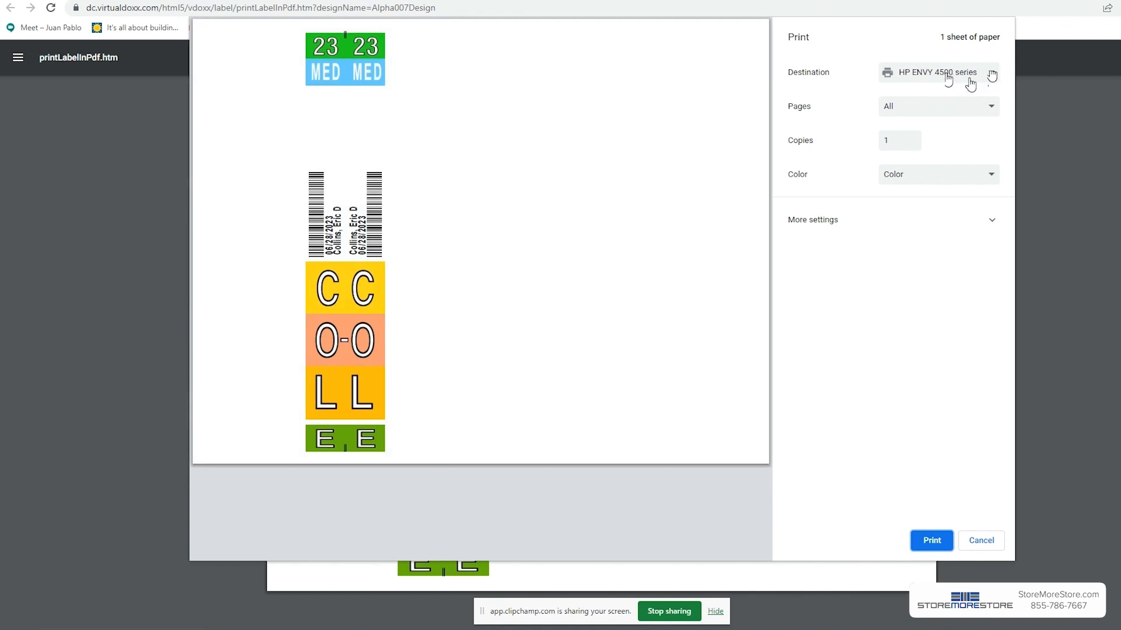
left_click(992, 76)
left_click(992, 75)
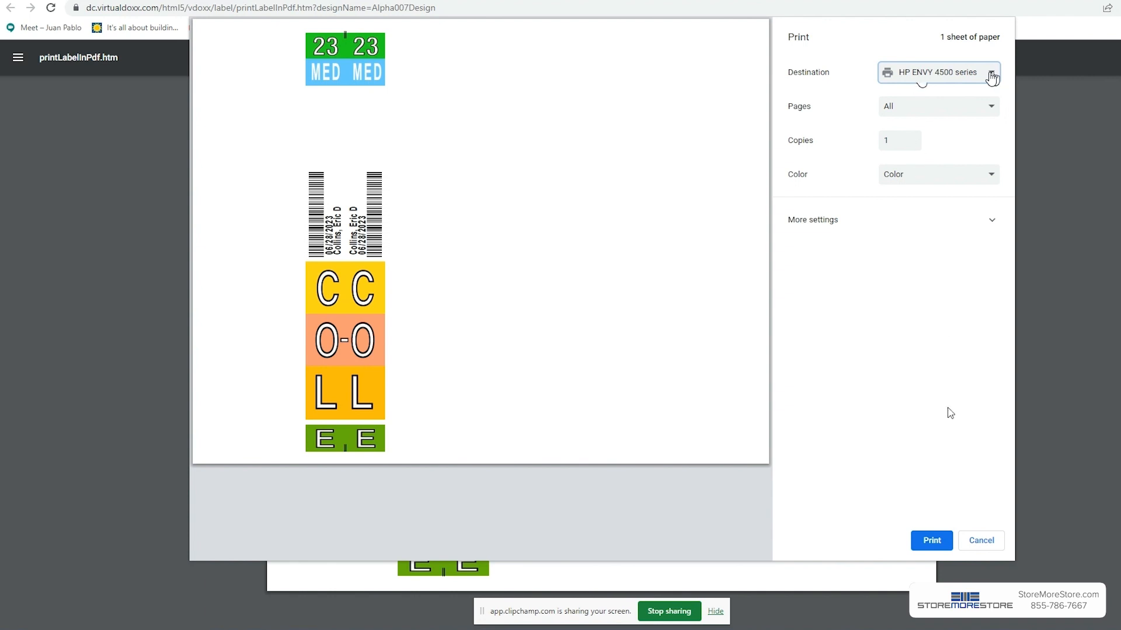
left_click(930, 539)
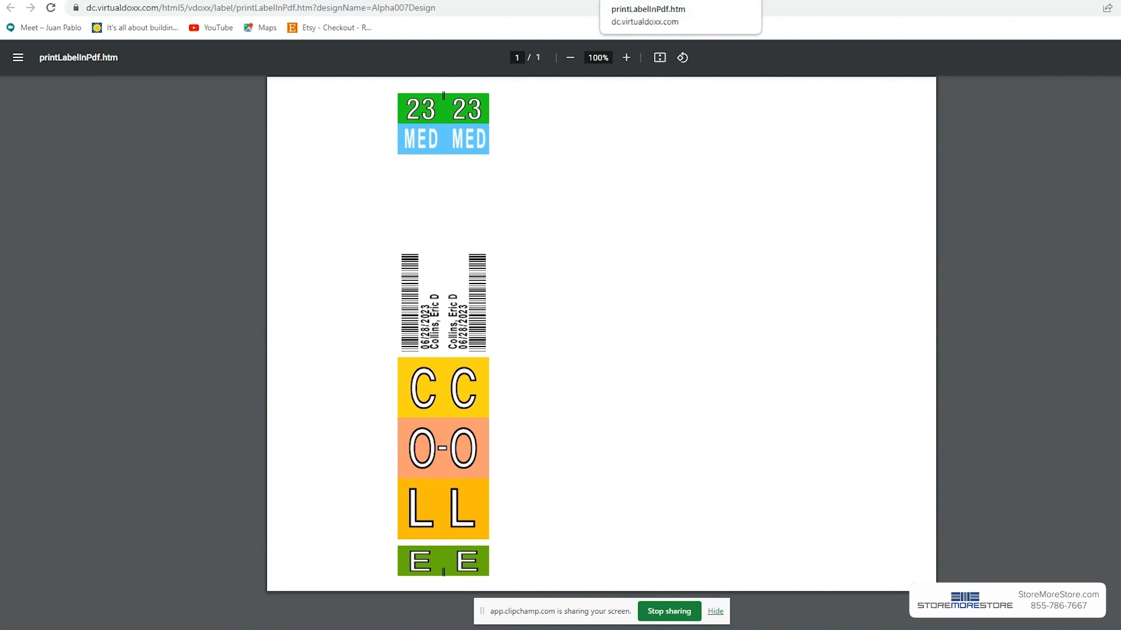
Step: Return to the spreadsheet and clear all of its data
left_click(746, 0)
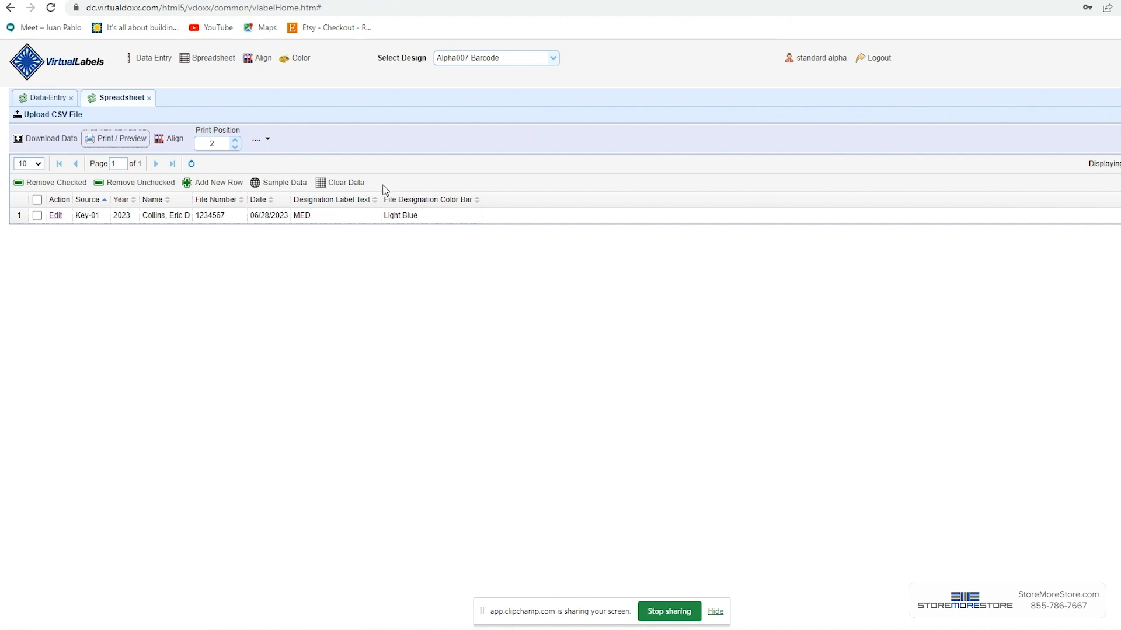
left_click(344, 184)
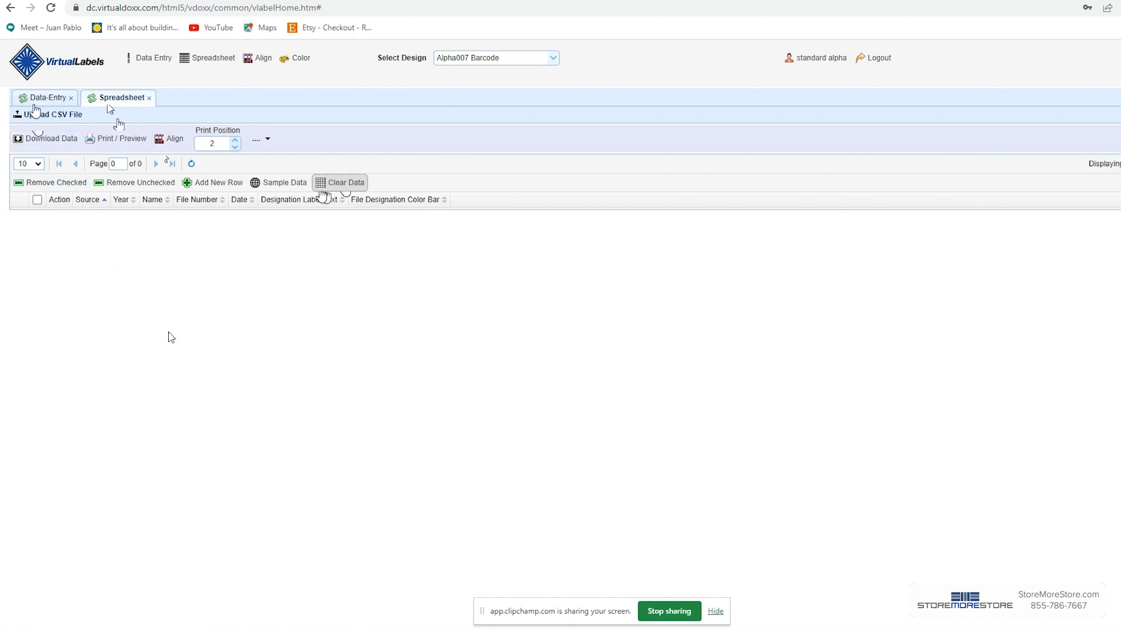
Step: Return to the data entry form and enter 2023 as the year
left_click(37, 98)
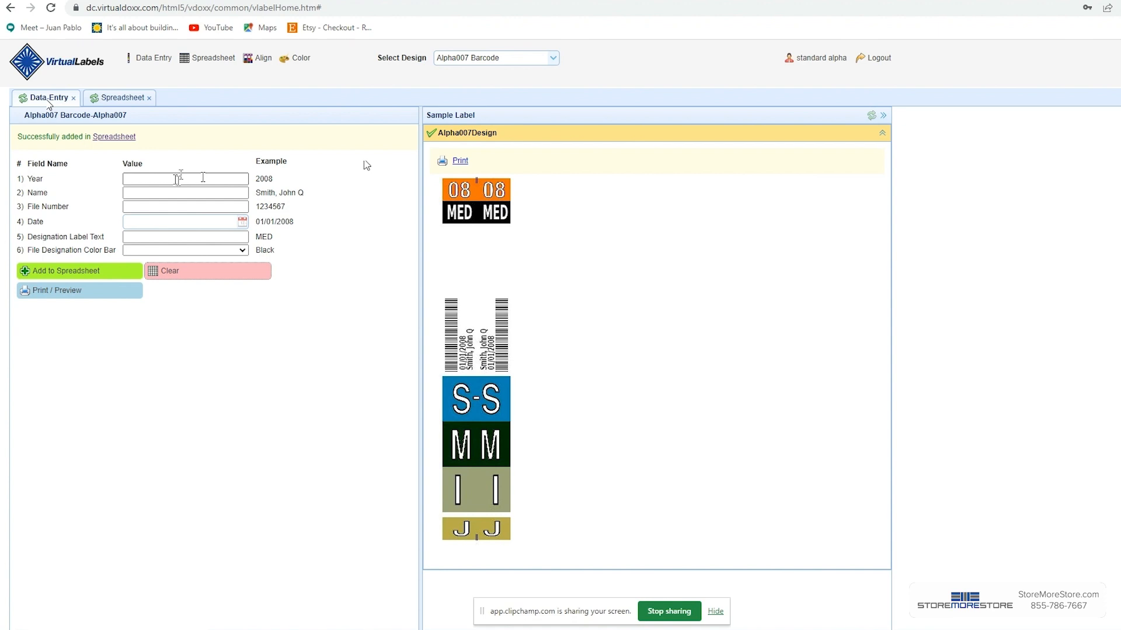
left_click(175, 180)
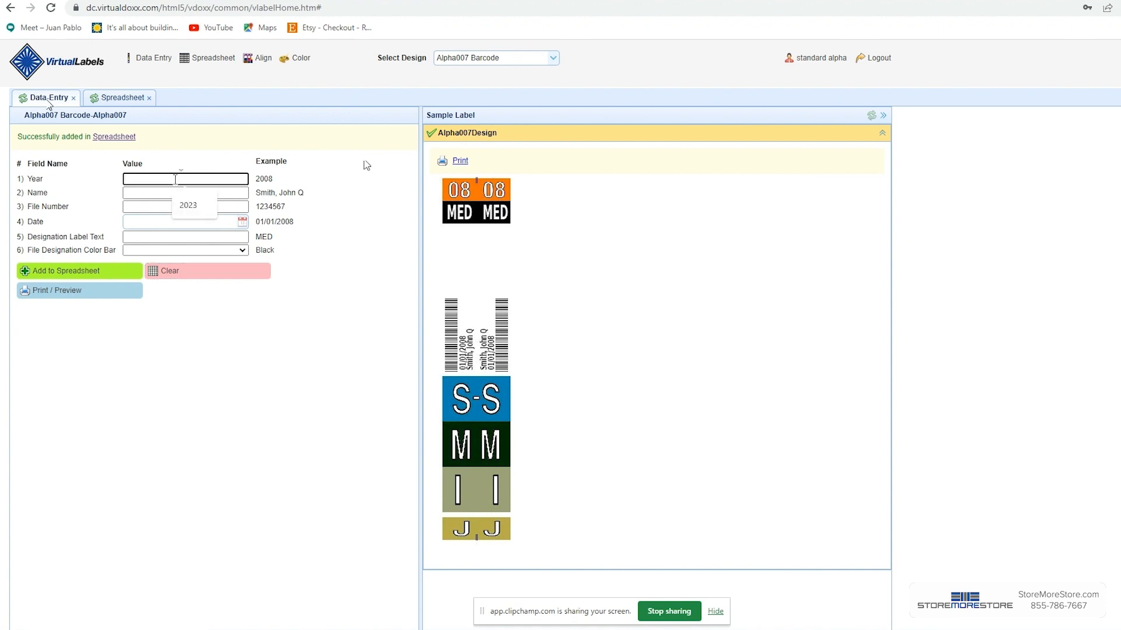
type("2023")
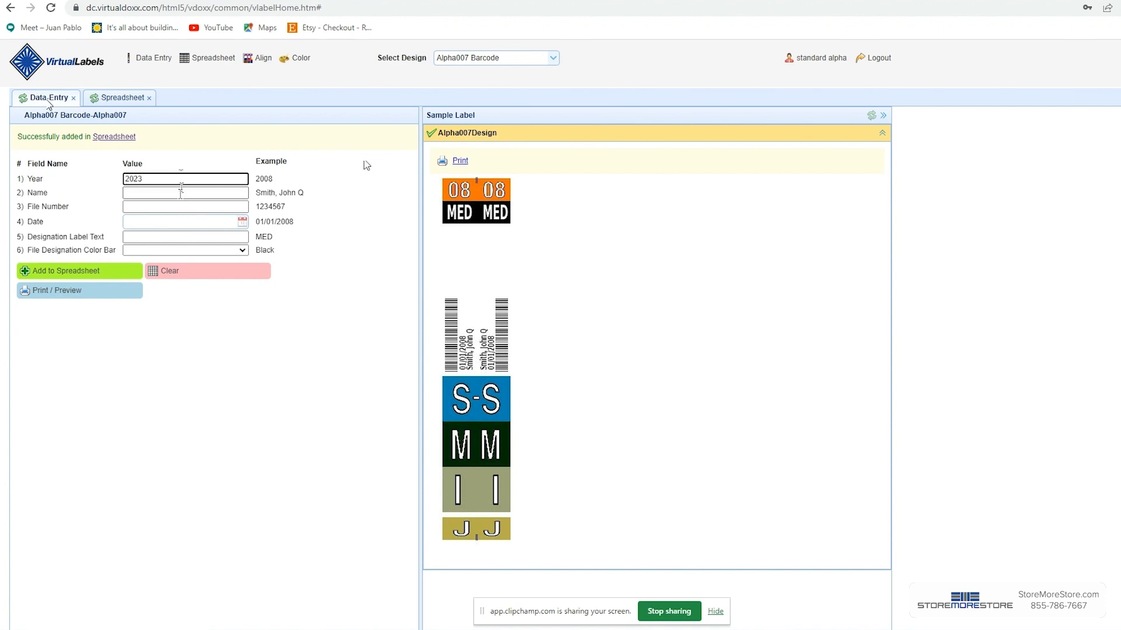
Step: Fill in the person's full name in the name field
left_click(180, 193)
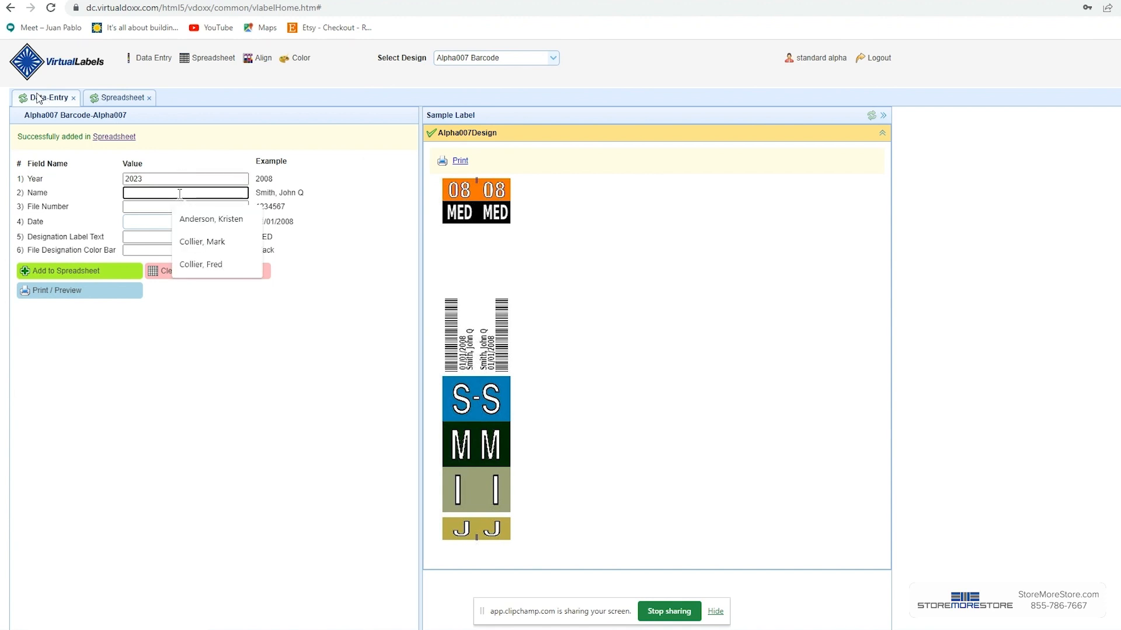
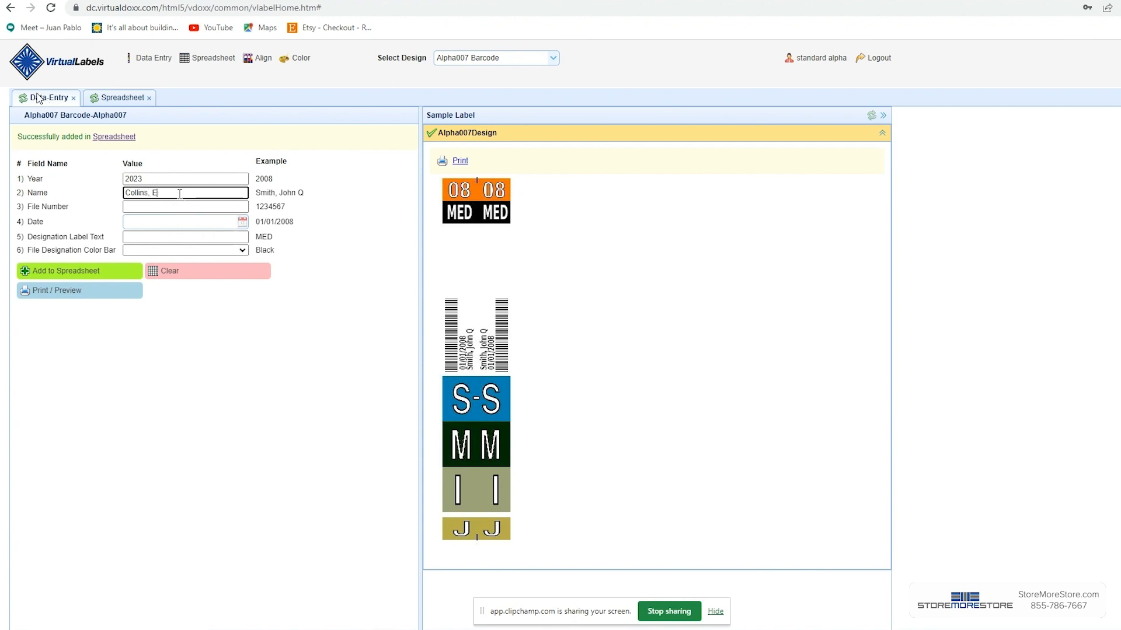
Step: Enter file number 1234567 and set the date to 06/28/2023
left_click(185, 206)
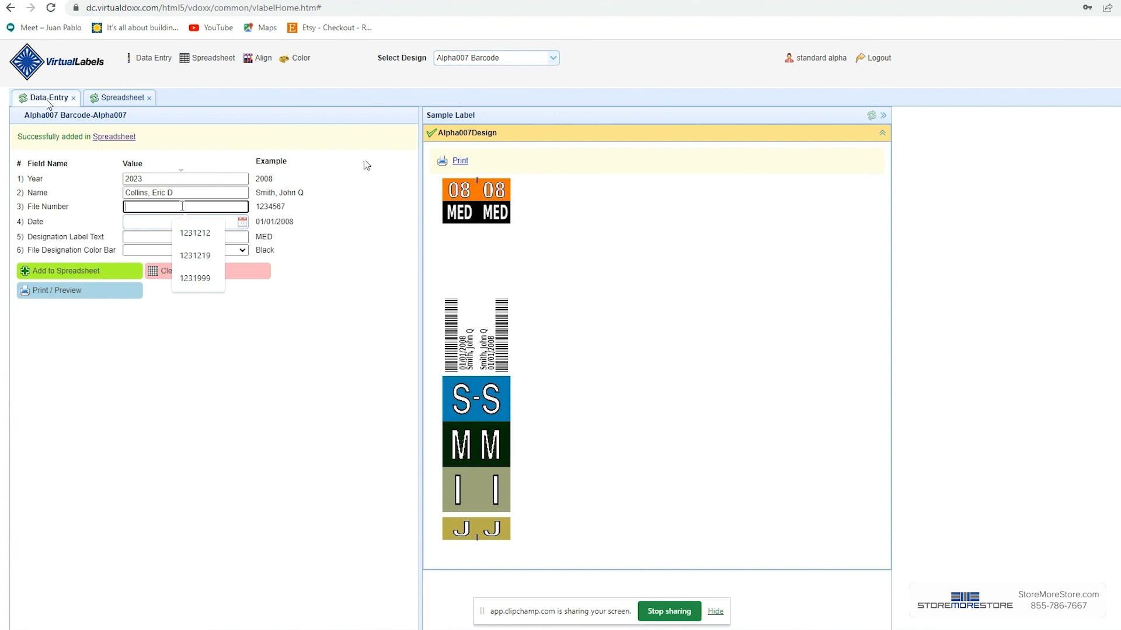
type("1234567")
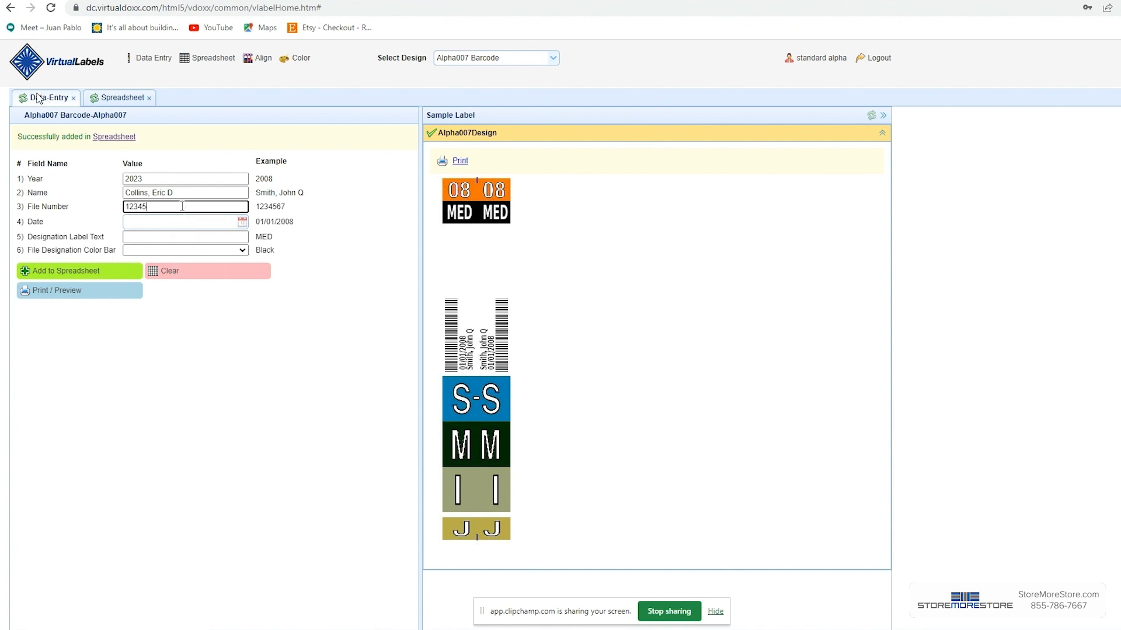
left_click(242, 222)
left_click(365, 164)
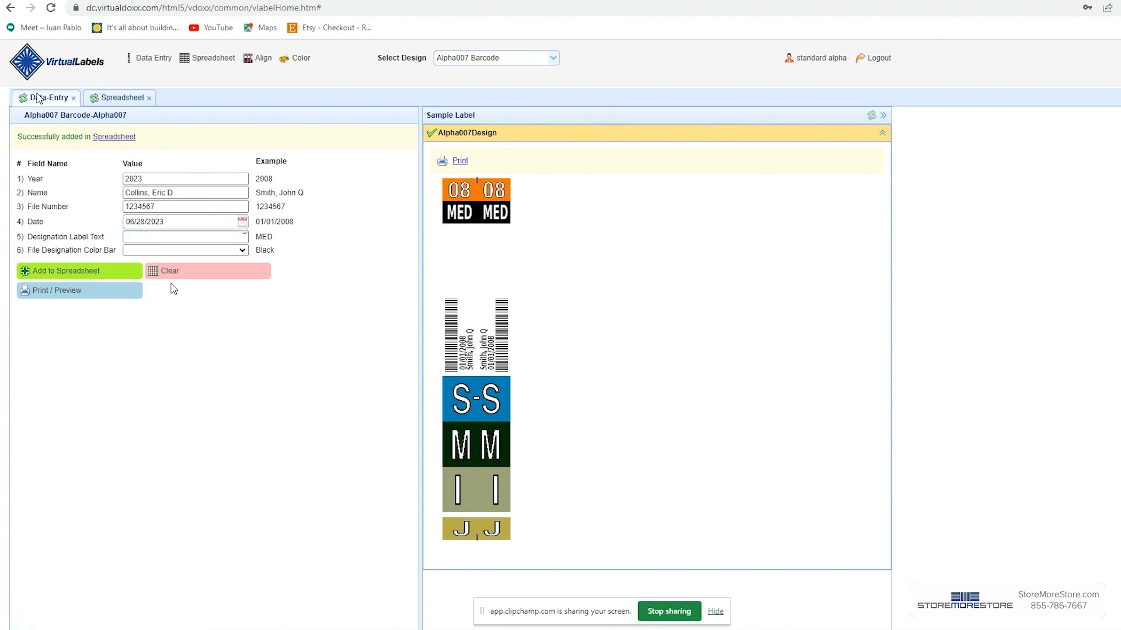
Step: Set the designation label text to MED and the file designation color bar to Light Blue
left_click(176, 237)
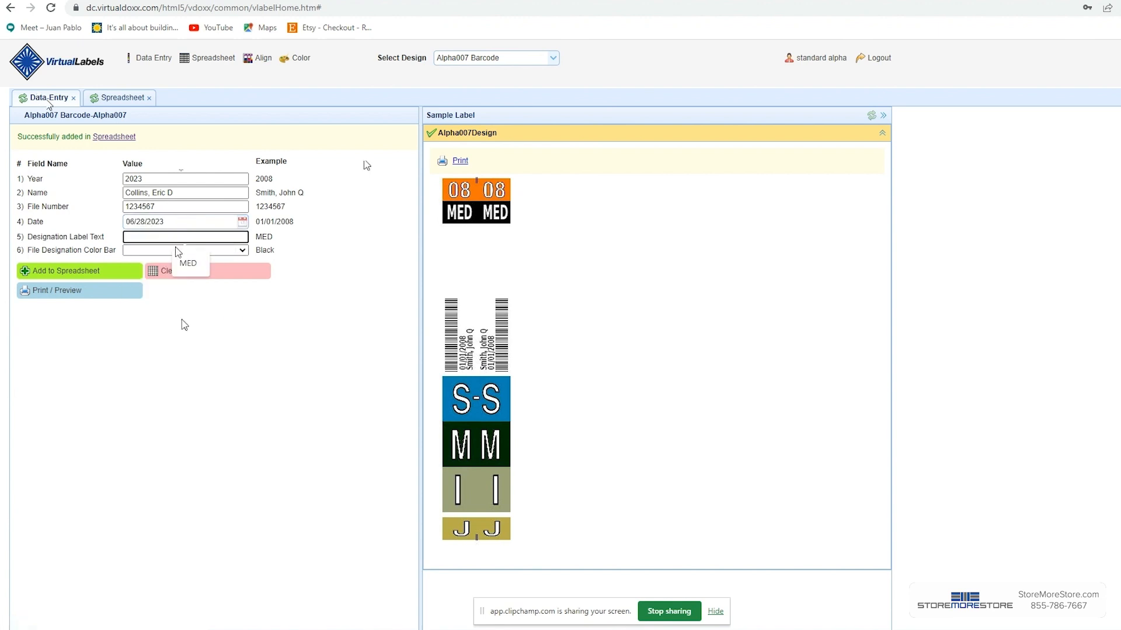
left_click(188, 268)
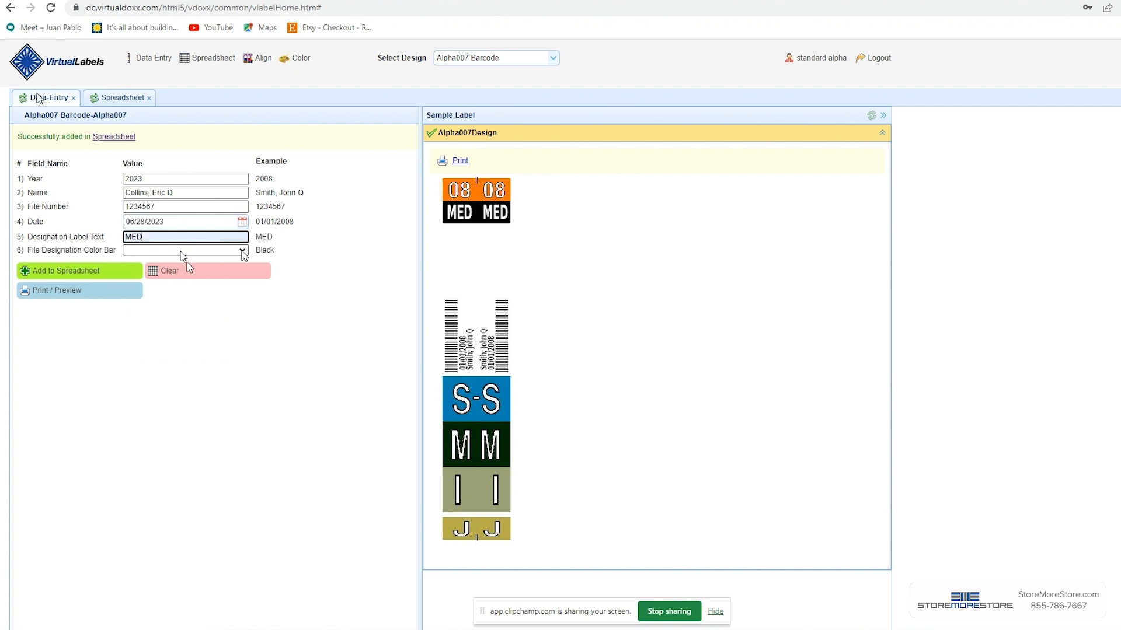
left_click(178, 250)
left_click(165, 300)
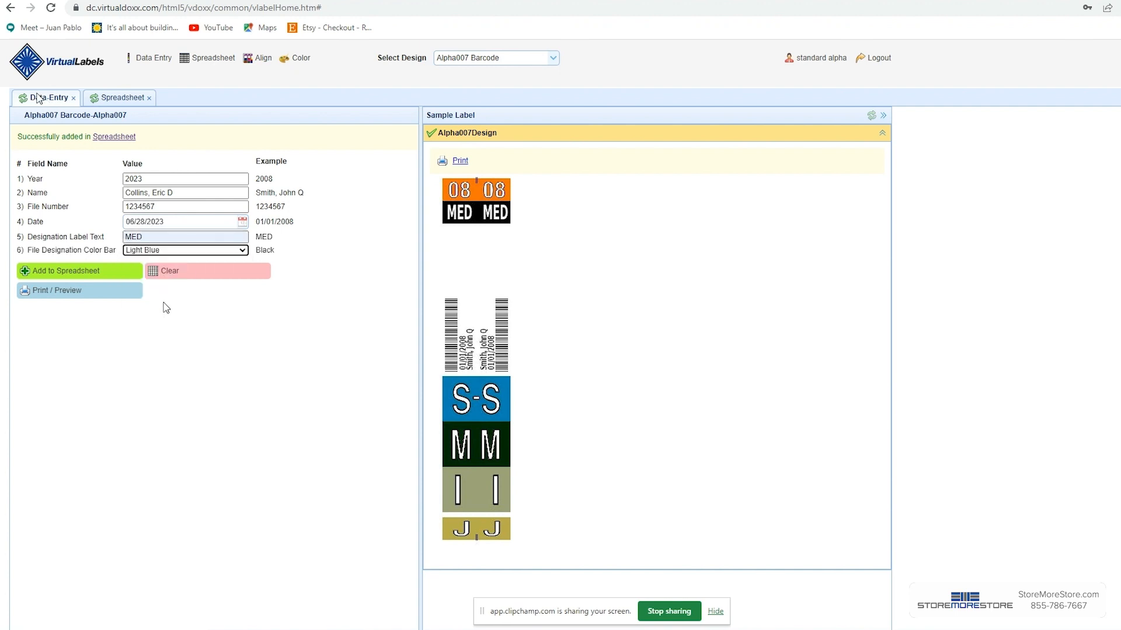
Step: Add the record to the spreadsheet and enter 2023 as the year for a new record
left_click(90, 271)
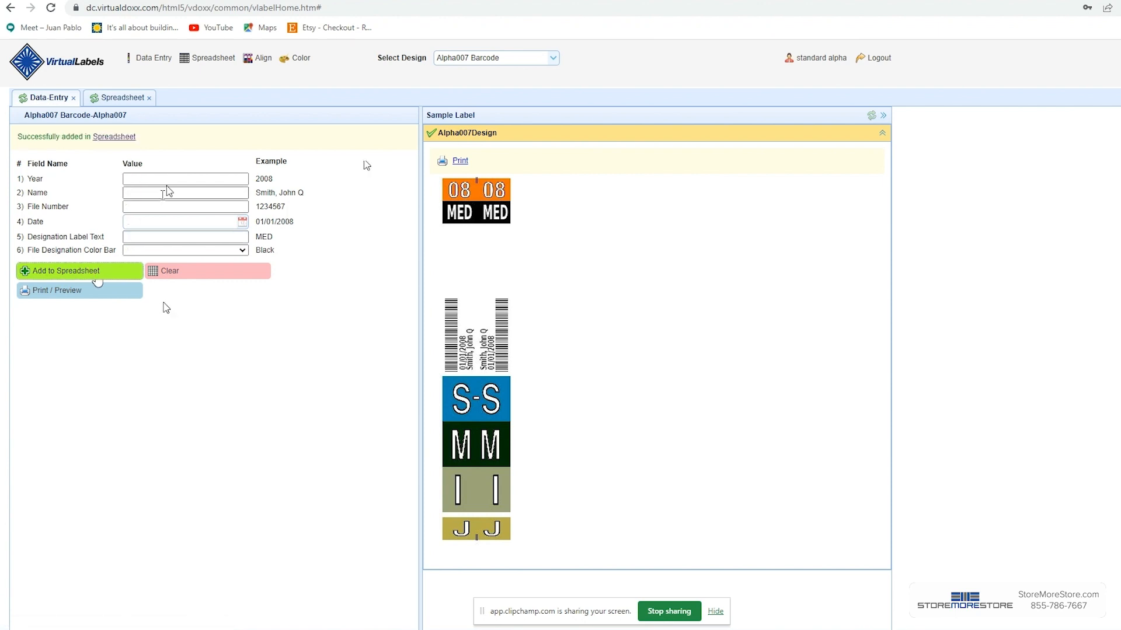
left_click(169, 180)
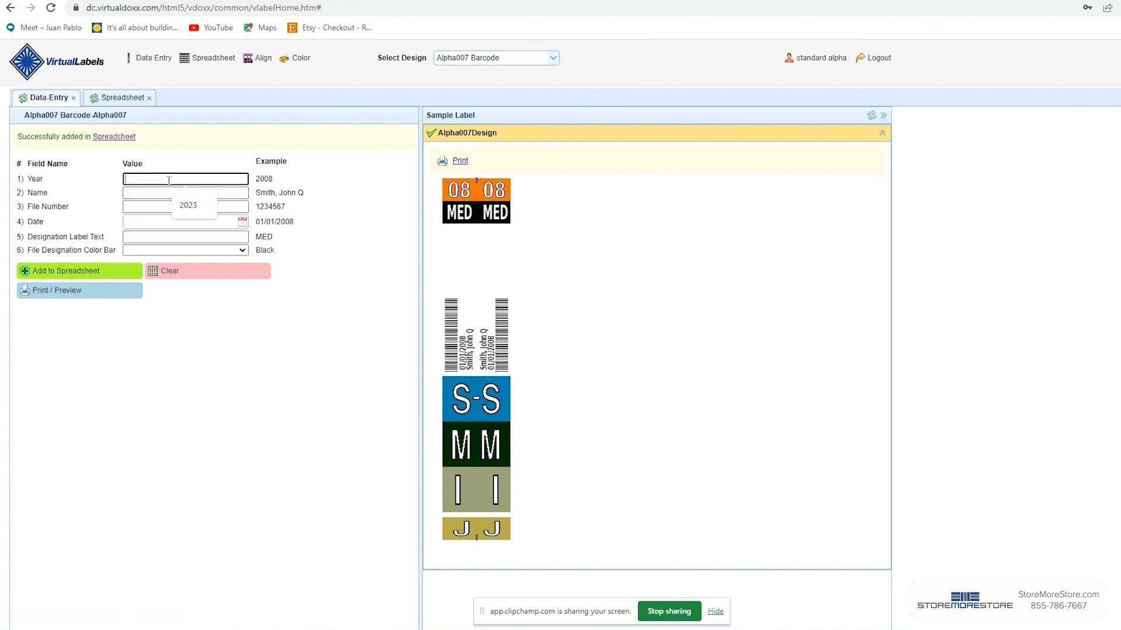
type("2023")
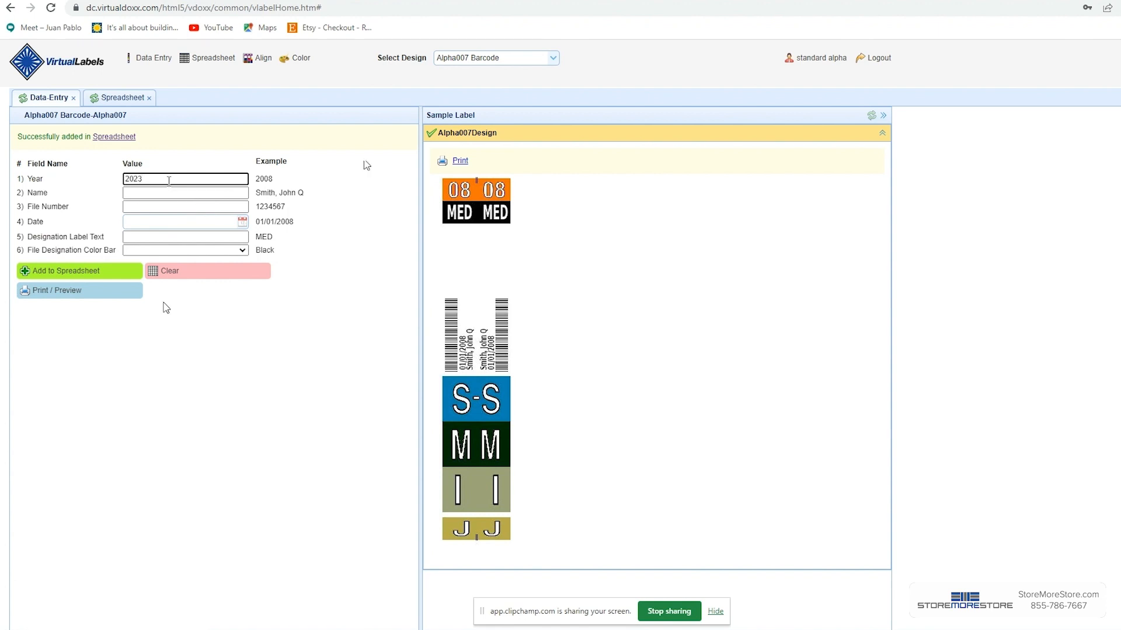
Step: Fill in the second person's full name in the name field
left_click(178, 192)
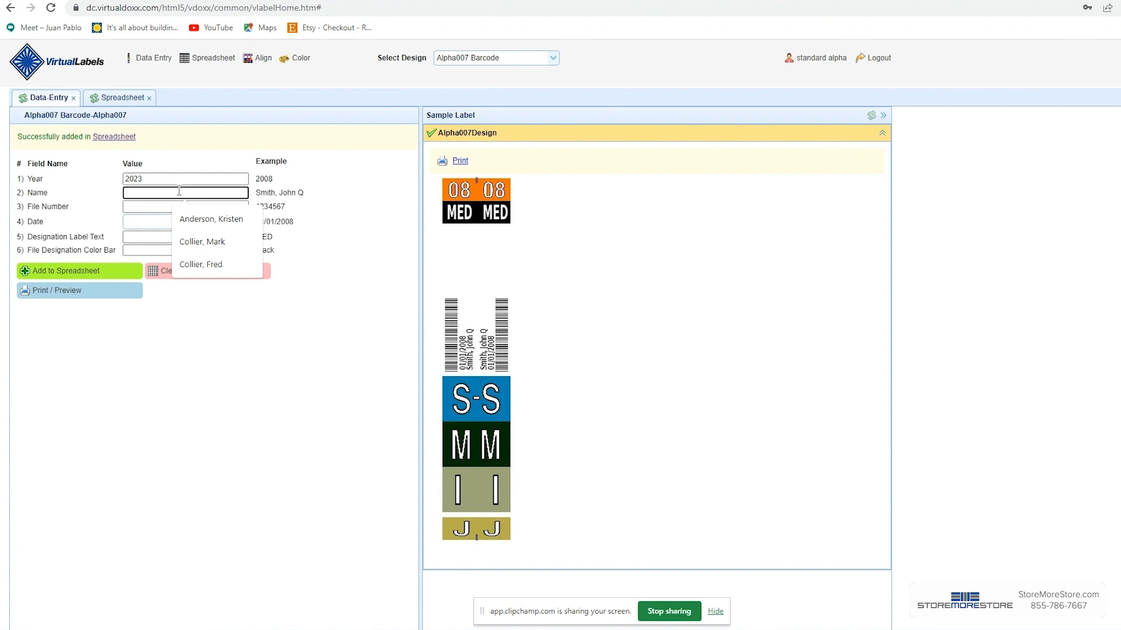
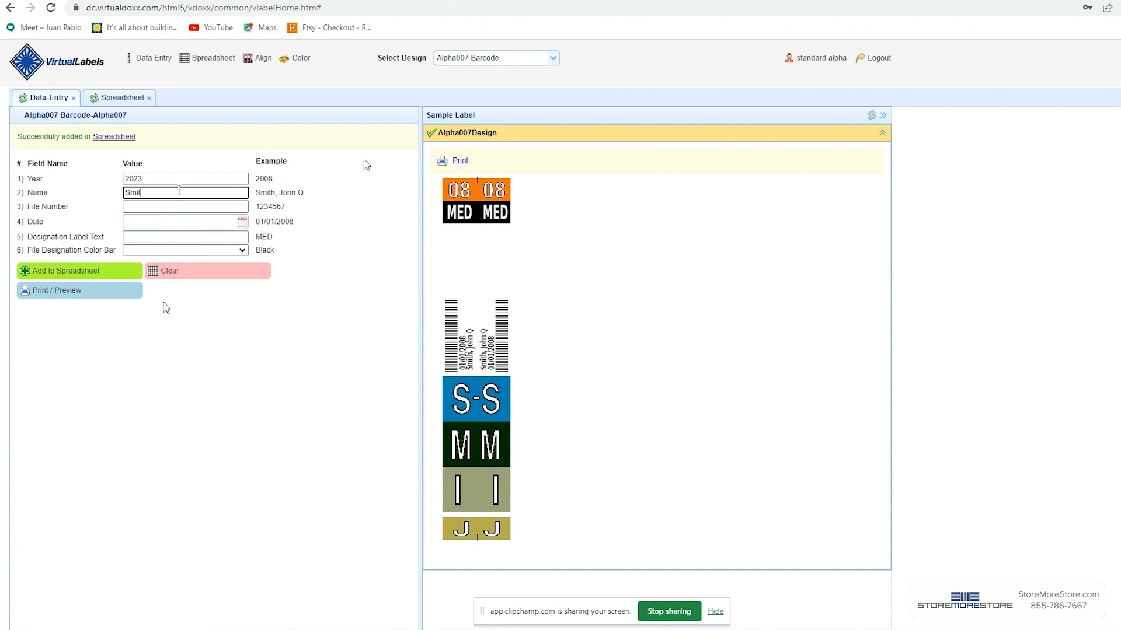
Step: Enter file number 1234568 and set the date to 06/28/2023
left_click(179, 208)
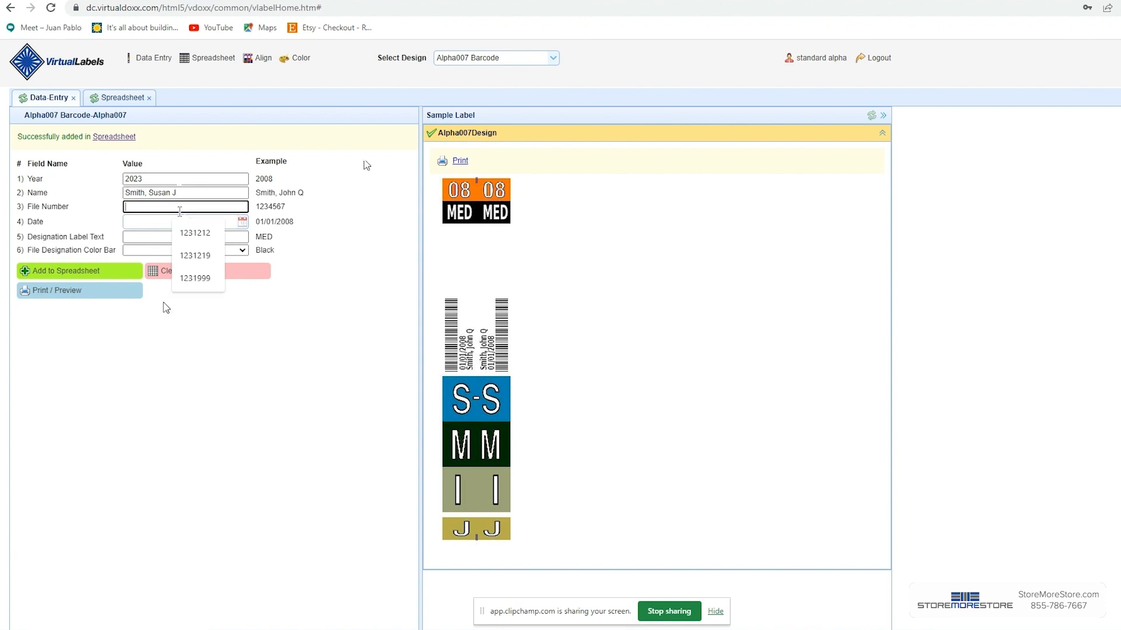
type("123456")
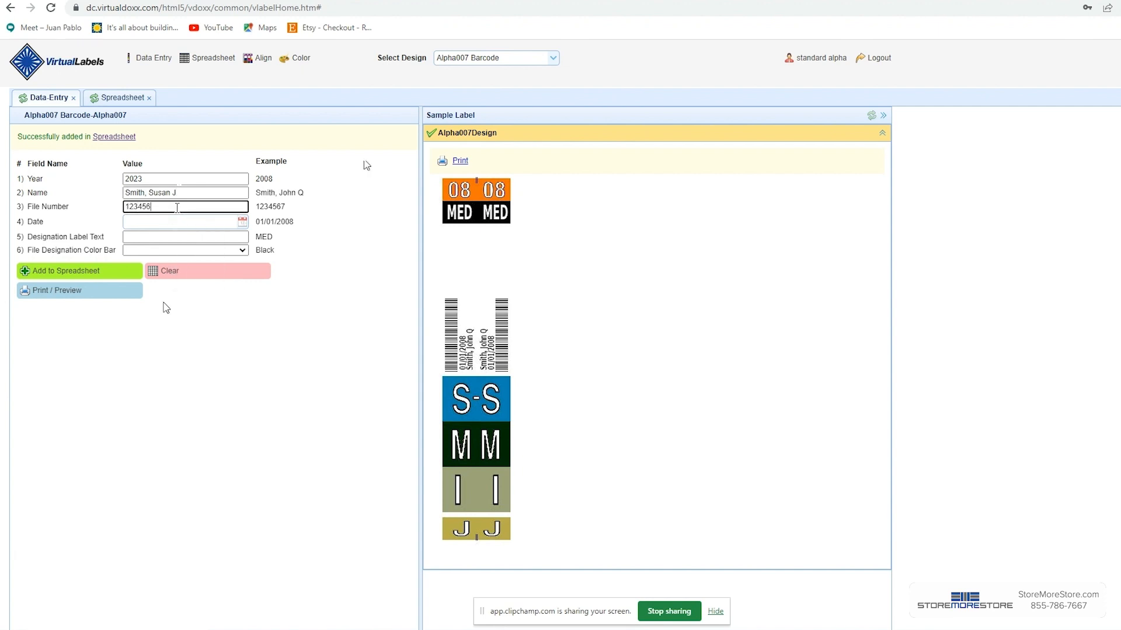
type("8")
left_click(242, 224)
left_click(181, 321)
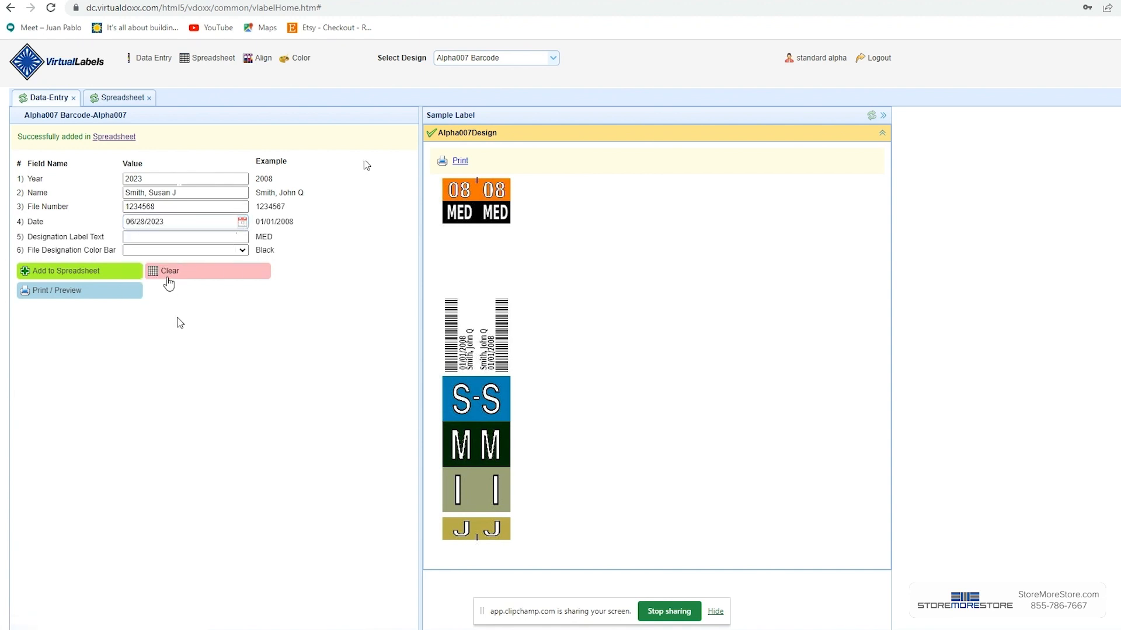
Step: Set the designation label text to MED and the file designation color bar to Orange
left_click(232, 237)
type("MED")
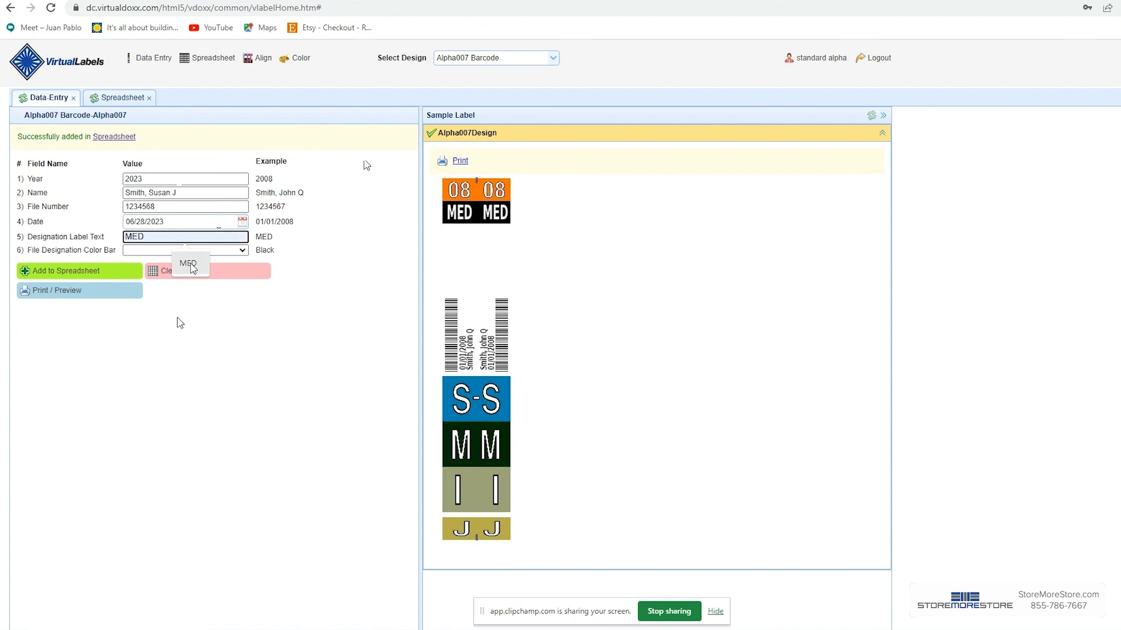
left_click(190, 264)
left_click(239, 251)
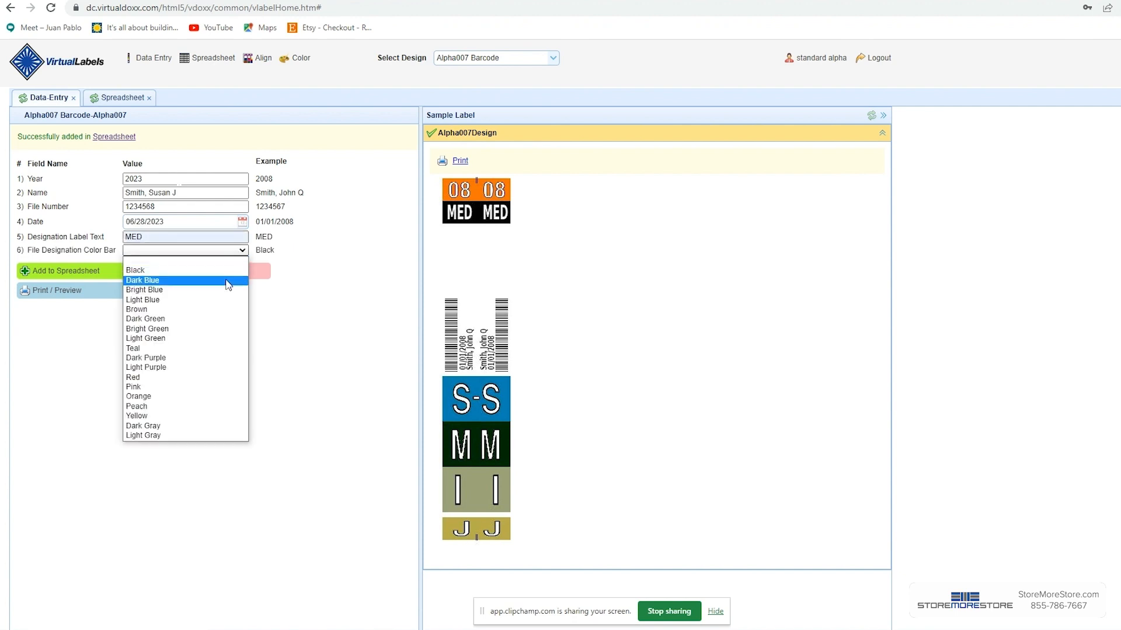
left_click(150, 397)
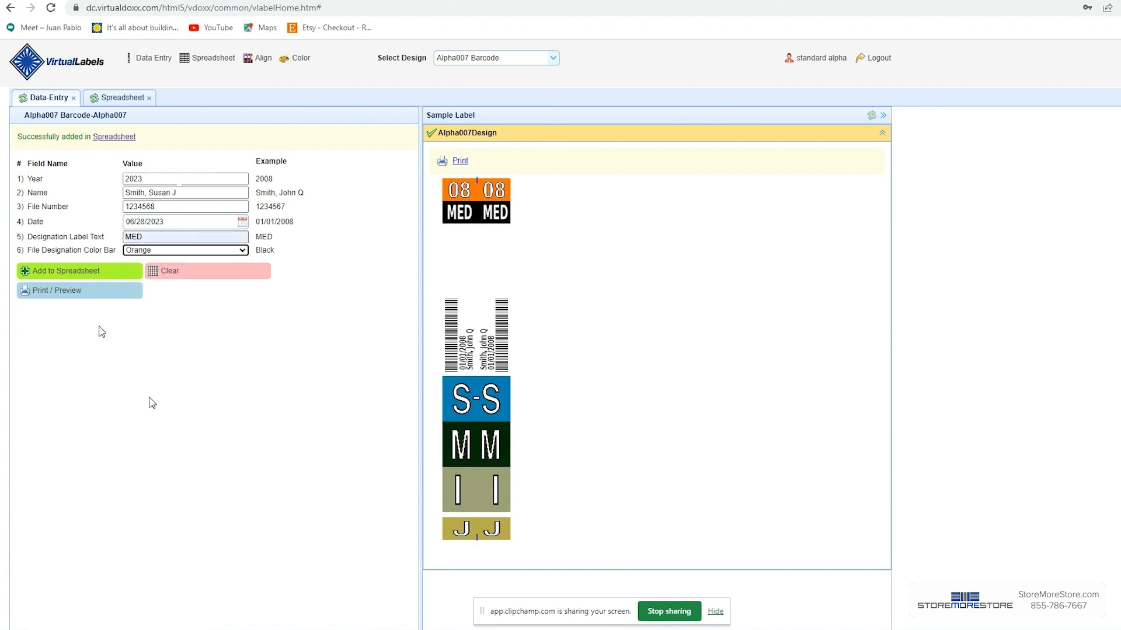
Step: Add the record to the spreadsheet and enter 2023 as the year for a new record
left_click(78, 272)
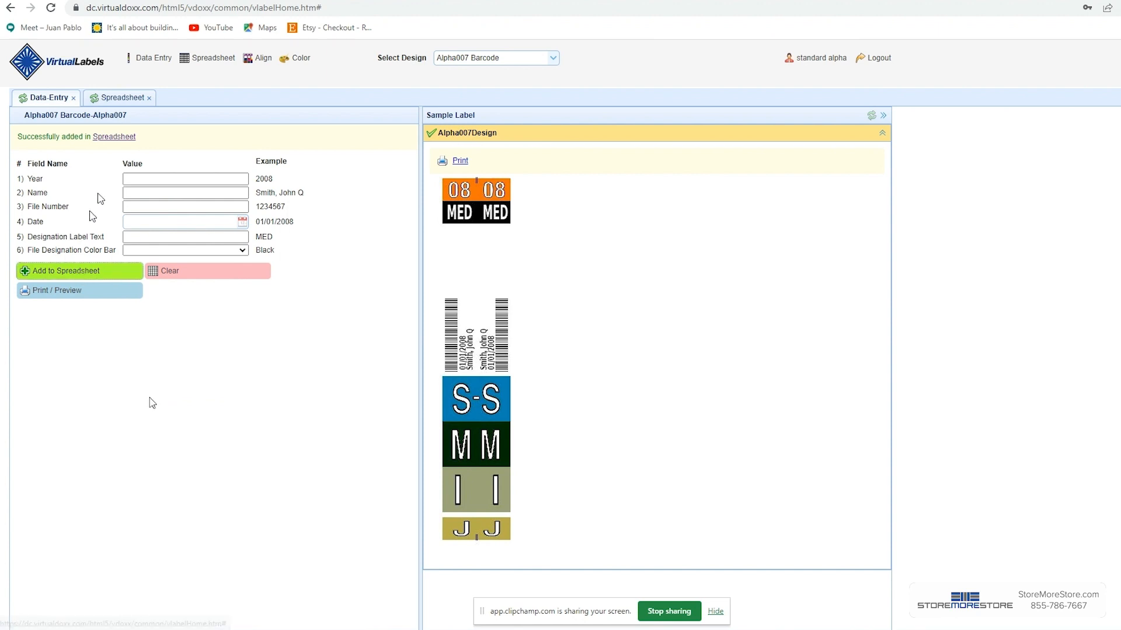
left_click(153, 178)
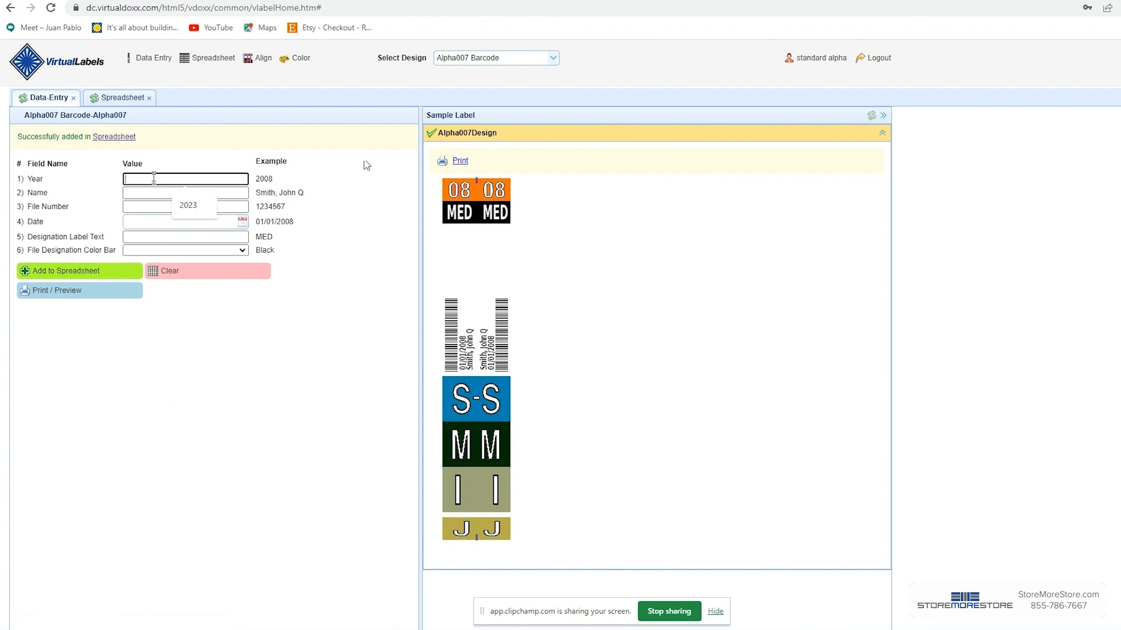
type("2023")
Step: Fill in the third person's full name in the name field
left_click(173, 194)
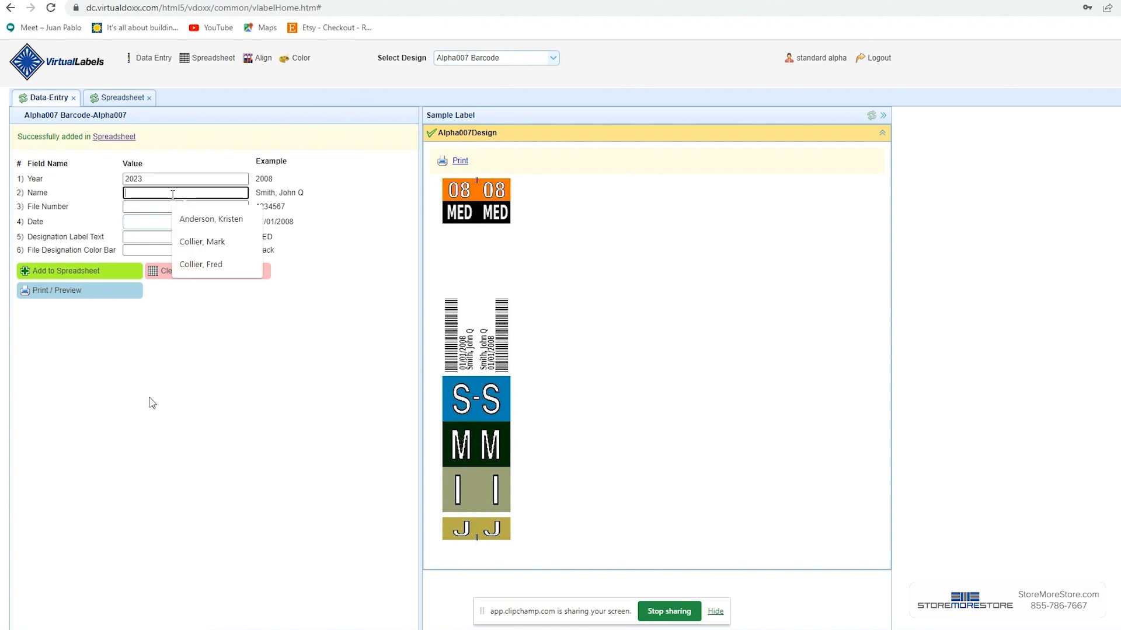
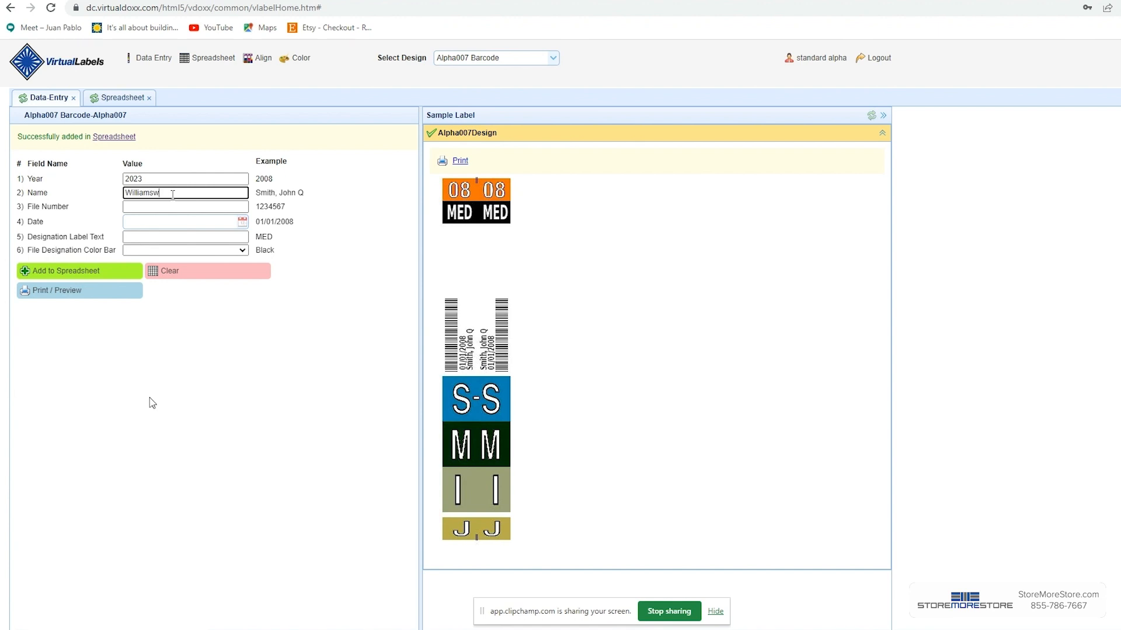
Step: Enter file number 1234569 and set the date to 06/28/2023
left_click(183, 207)
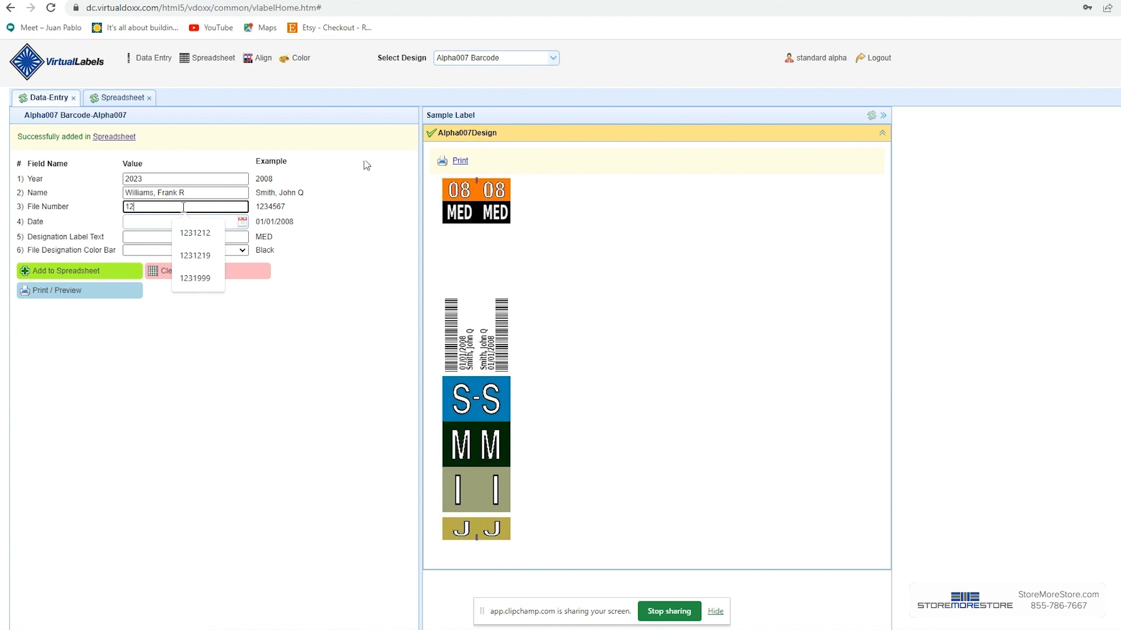
type("1234569")
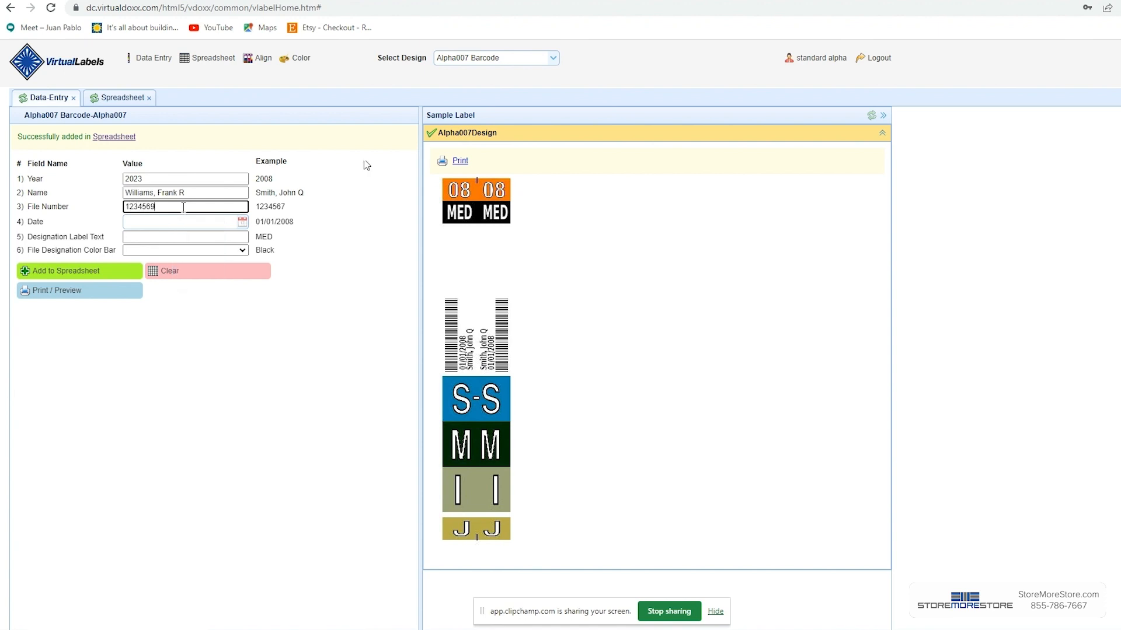
left_click(191, 223)
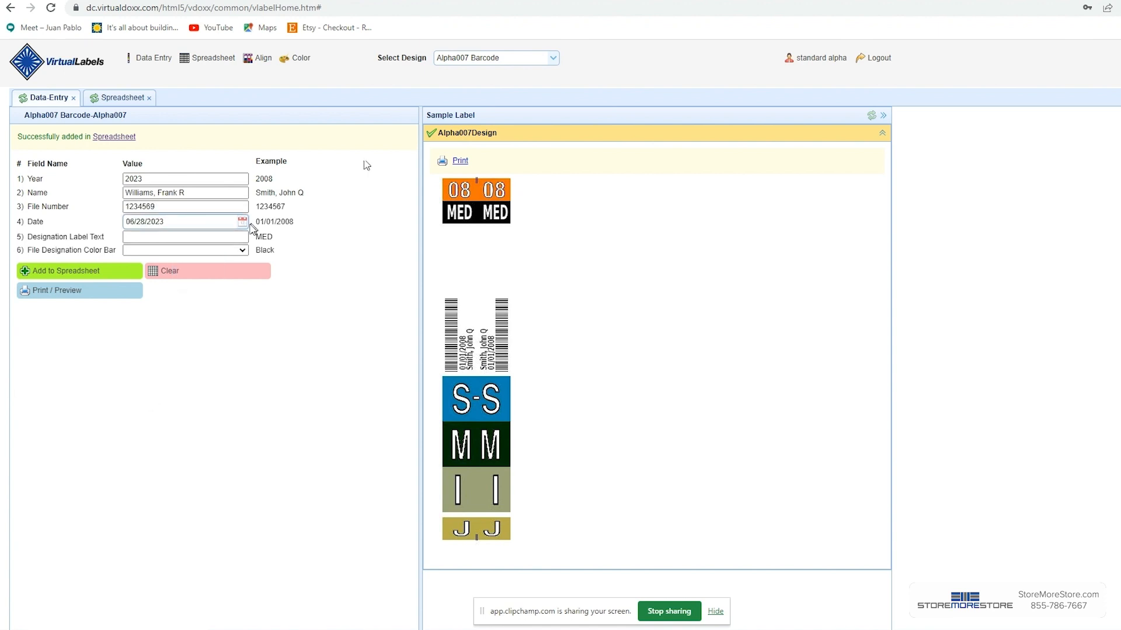
Step: Set the designation label text to MED and the file designation color bar to Bright Green
left_click(229, 237)
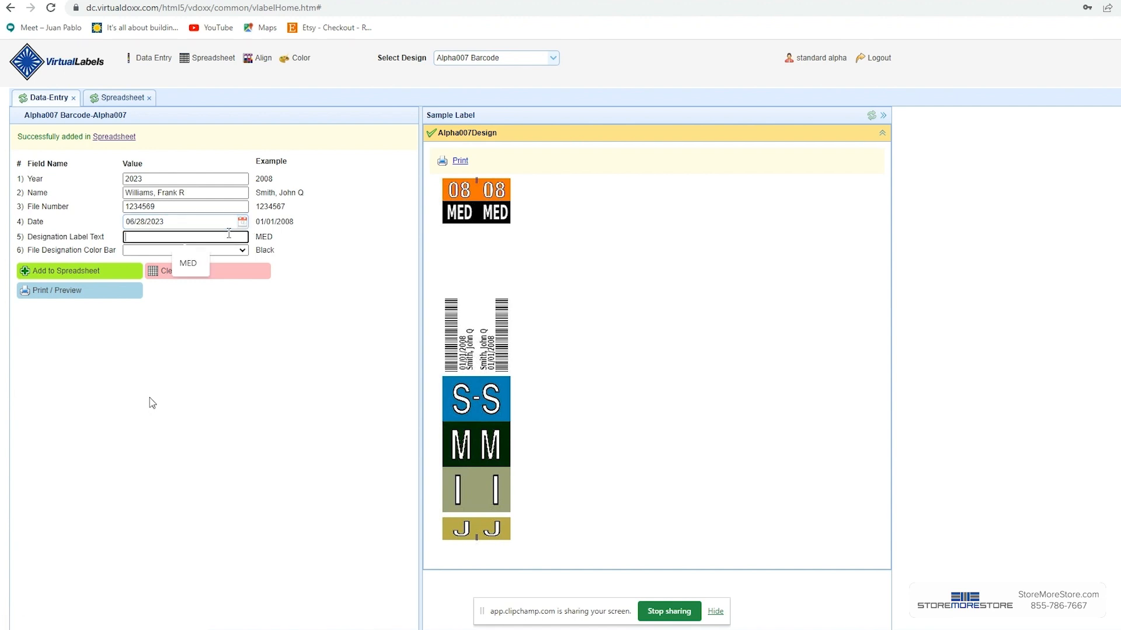
left_click(188, 267)
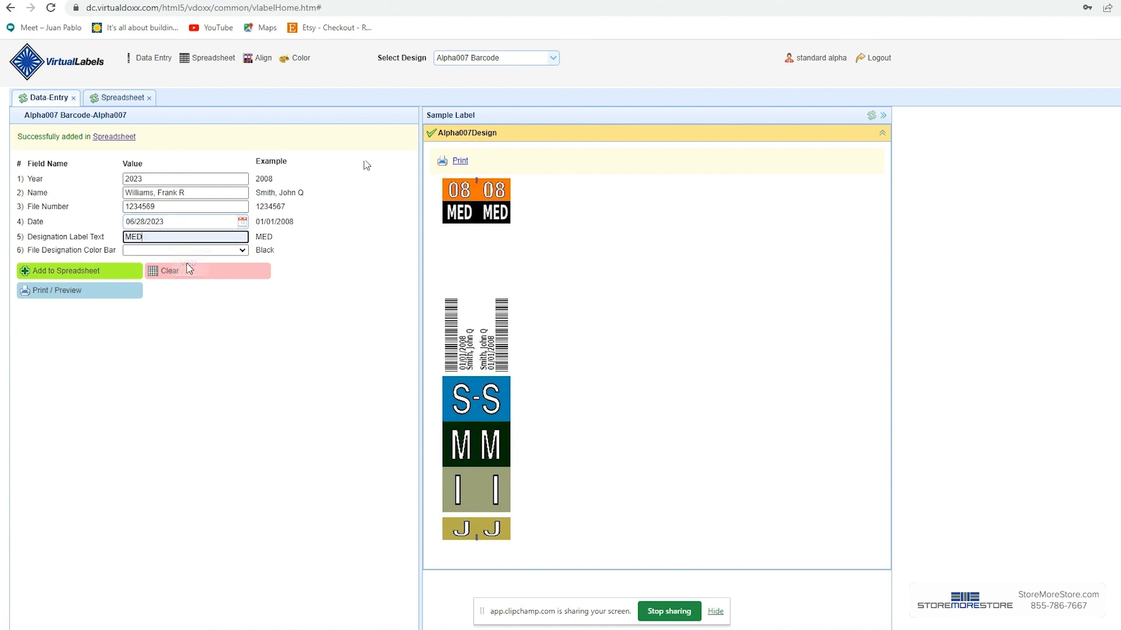
left_click(240, 250)
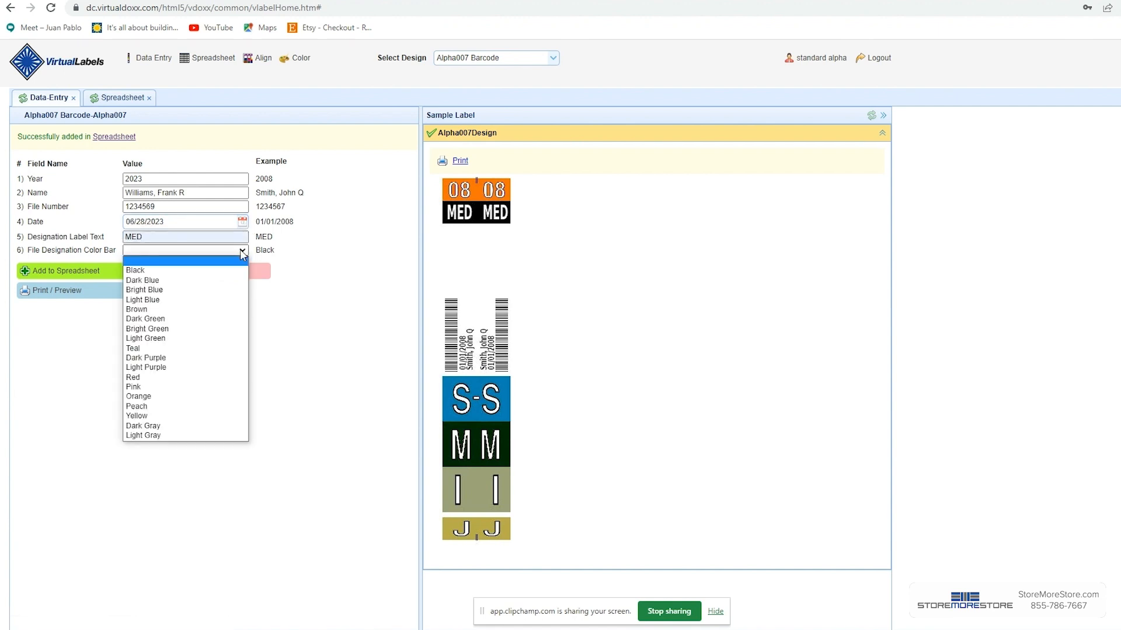
left_click(174, 329)
Step: Add the record to the spreadsheet, open the spreadsheet, and set the print position to 3
left_click(106, 266)
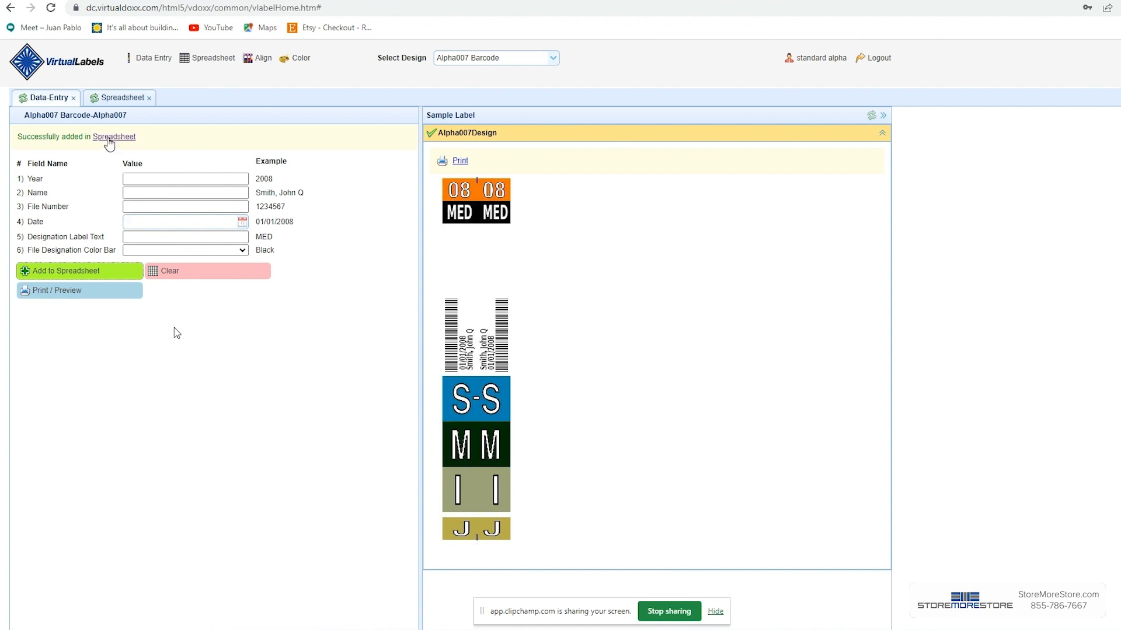
left_click(109, 138)
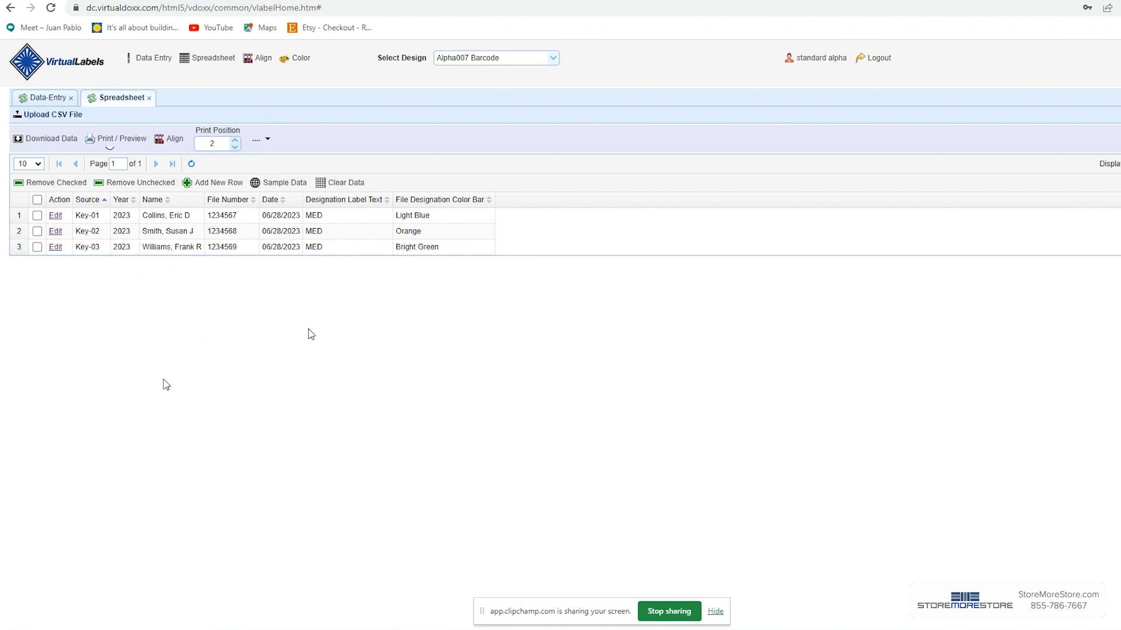
left_click(235, 148)
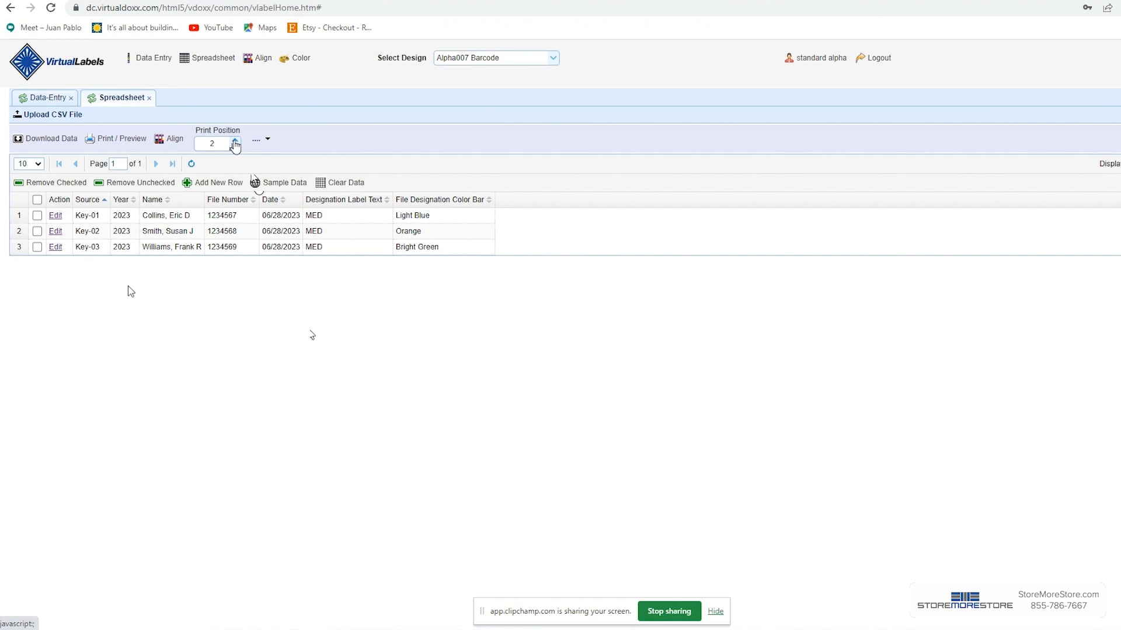
left_click(234, 142)
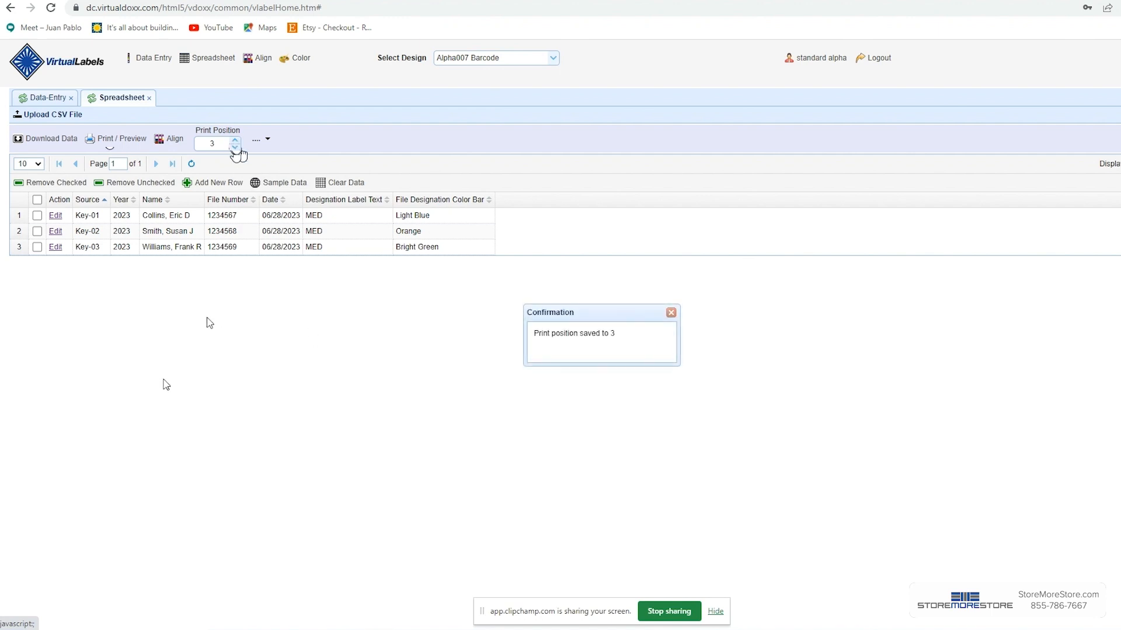
Step: Preview the labels and print the sheet on the HP ENVY 4500 series printer
left_click(124, 141)
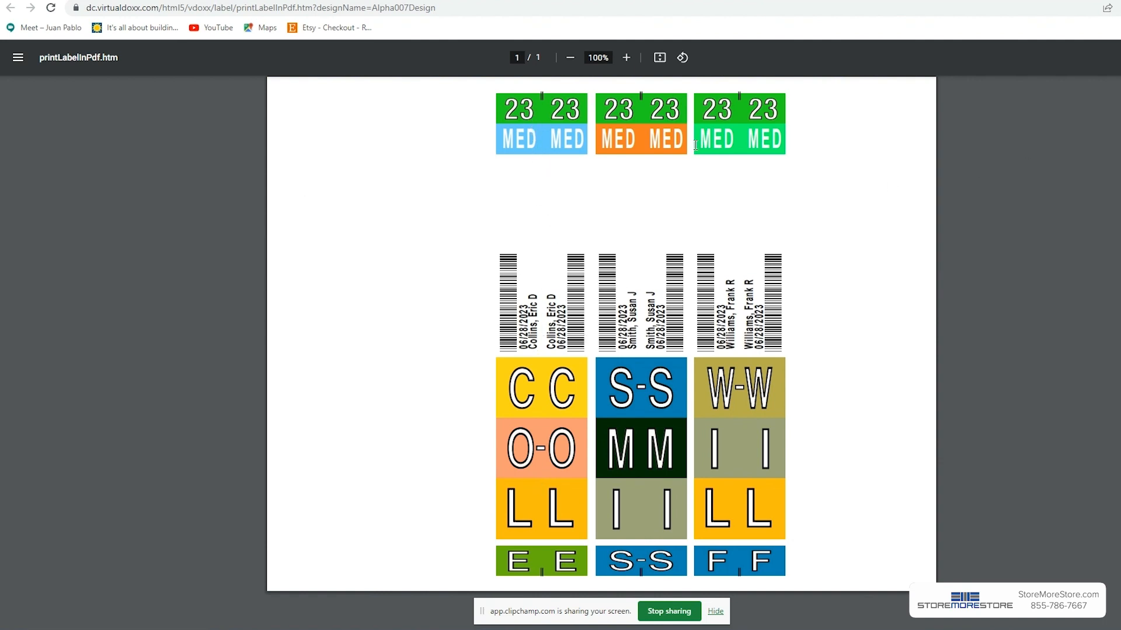
key("ctrl+p")
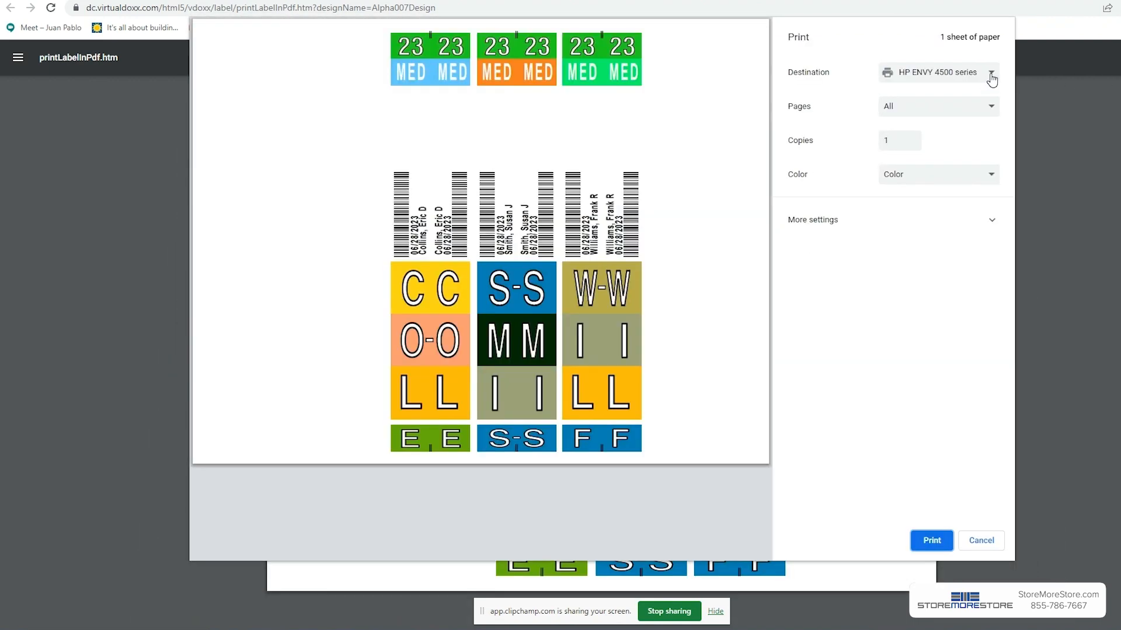
left_click(988, 82)
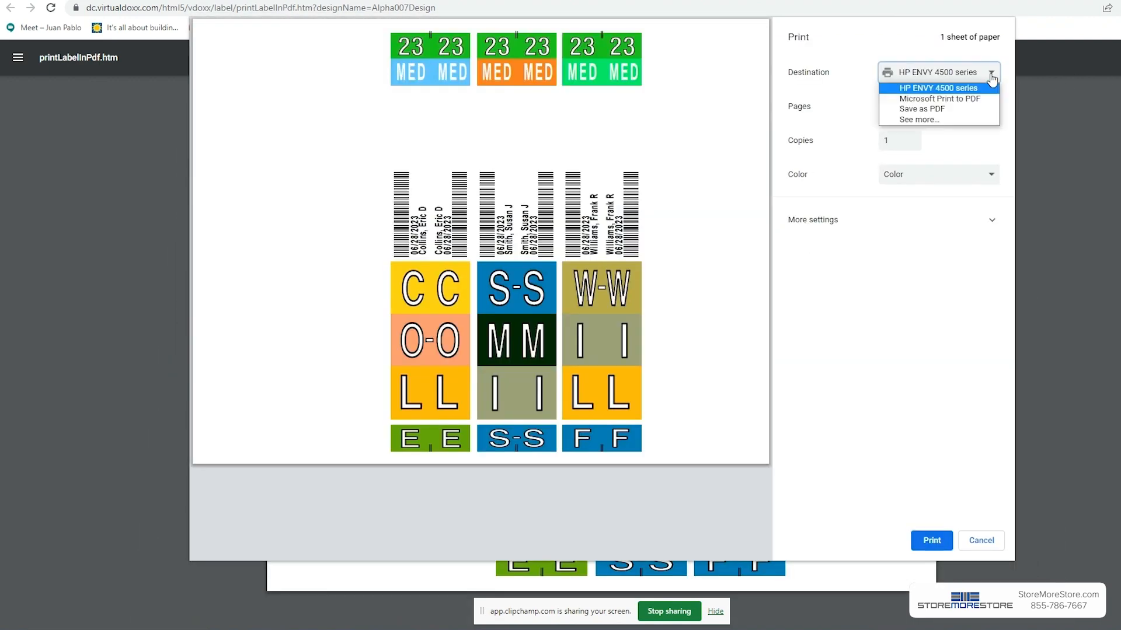
left_click(989, 79)
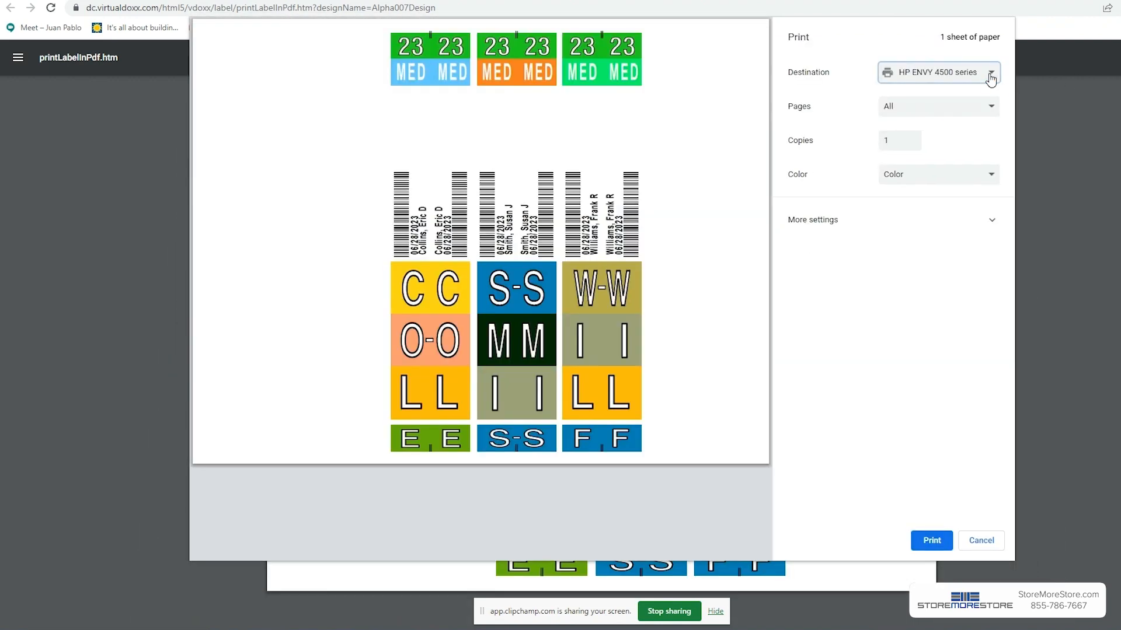
left_click(930, 540)
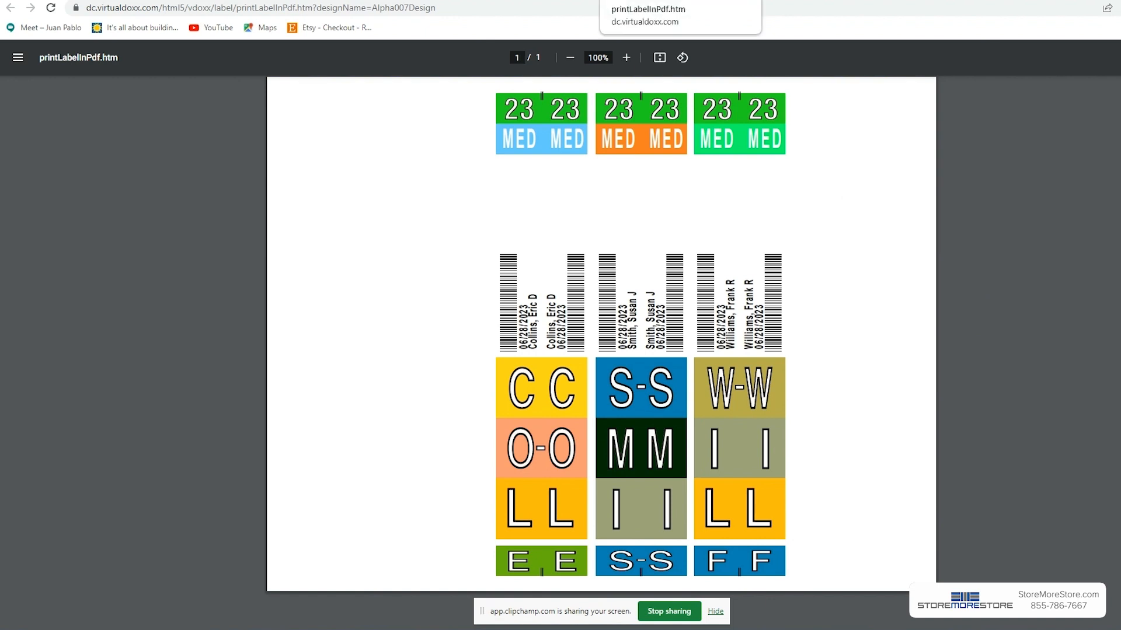
Step: Close the print preview and clear all records from the spreadsheet
key("ctrl+w")
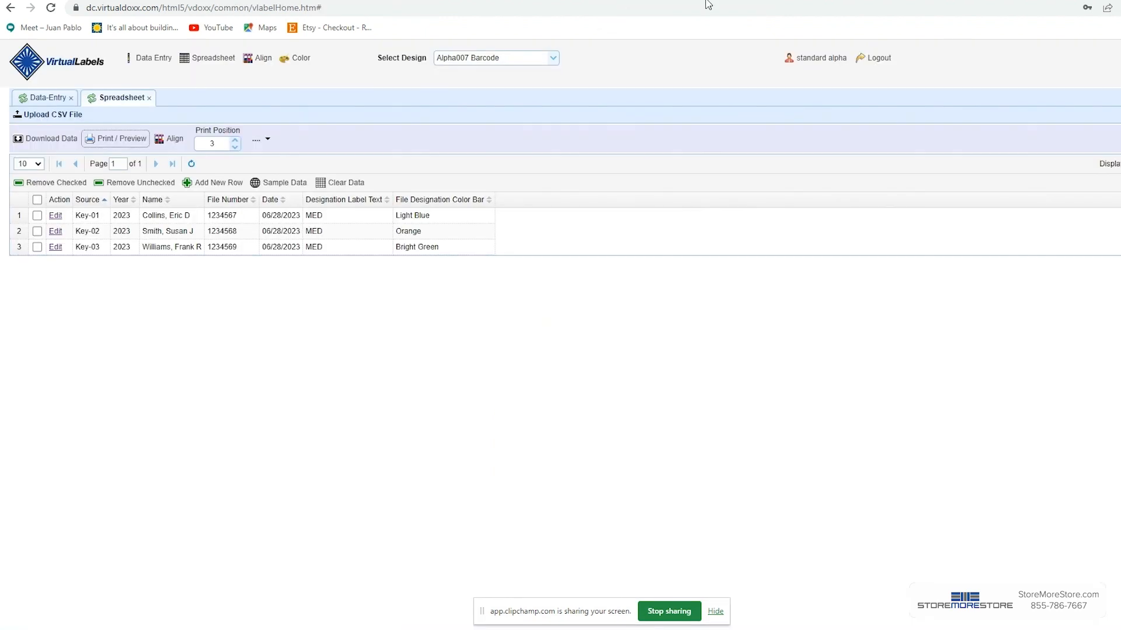
left_click(348, 185)
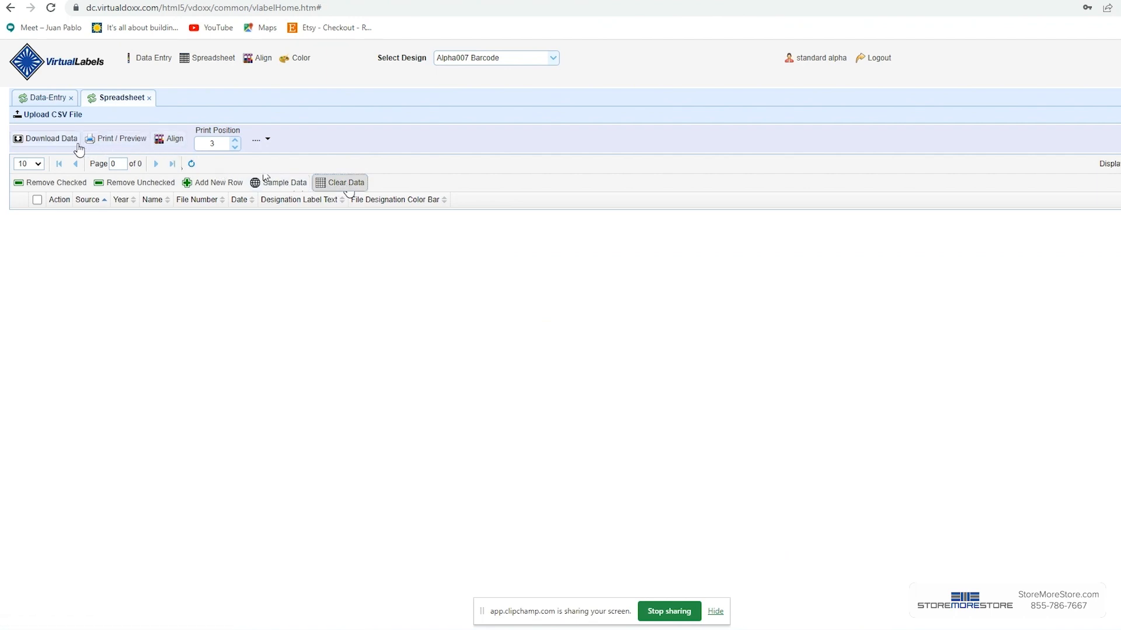
left_click(51, 140)
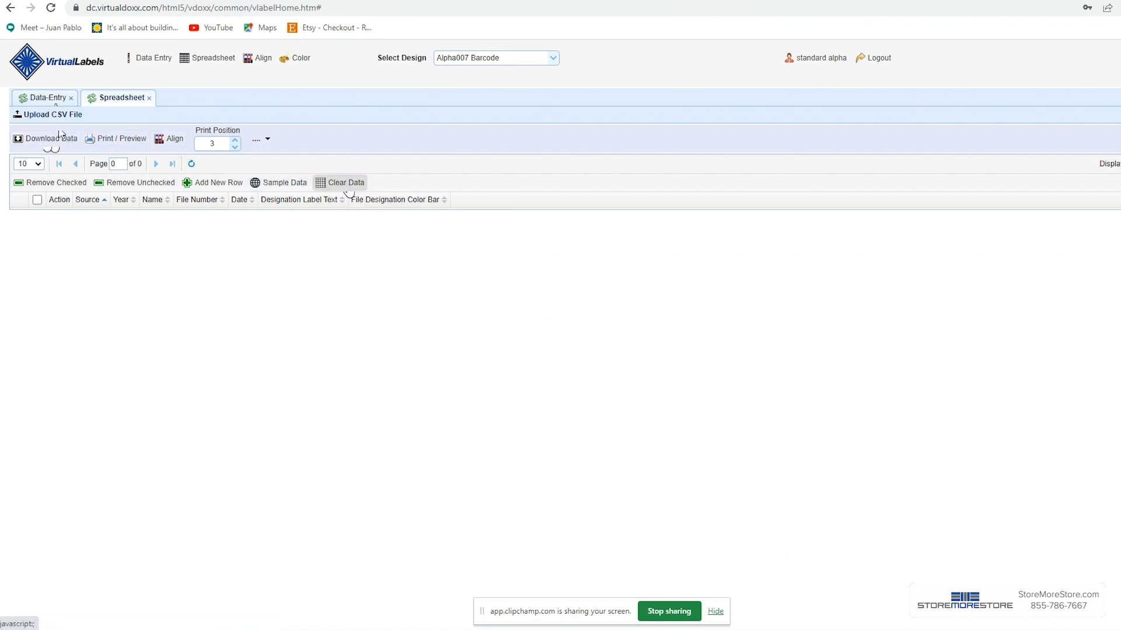
Step: Clear the data entry form and return to the spreadsheet
left_click(47, 97)
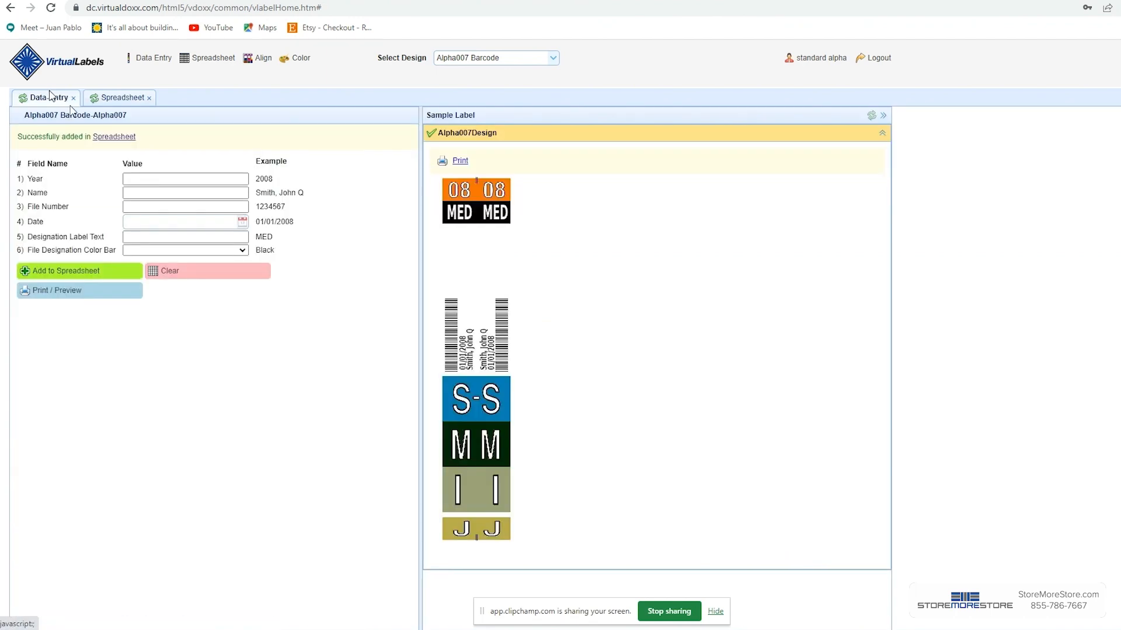
left_click(175, 279)
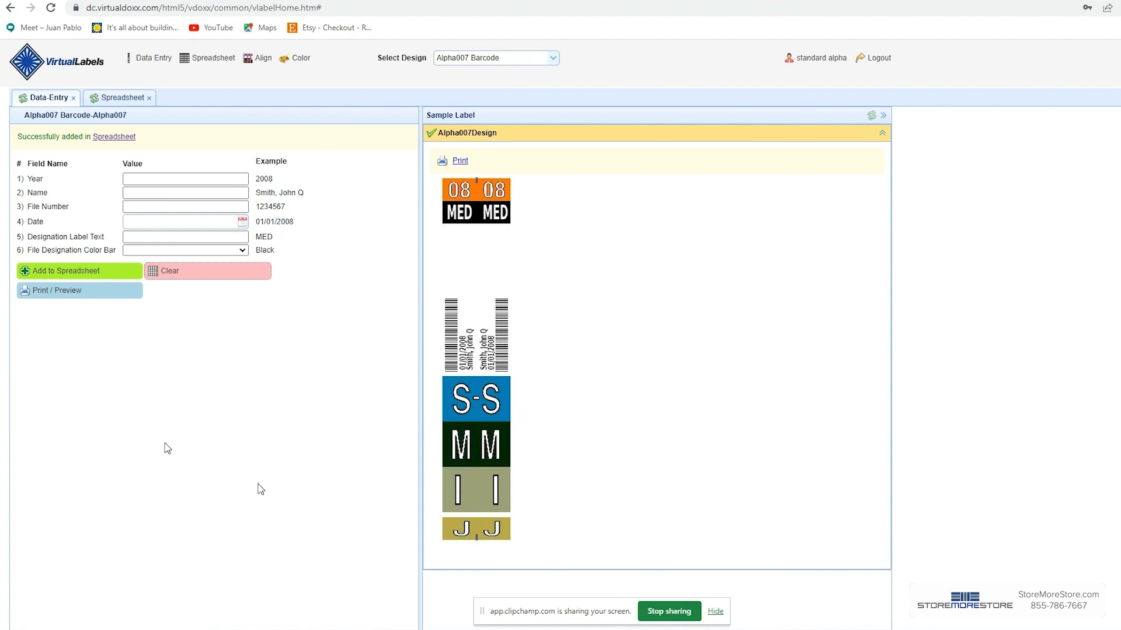
left_click(119, 99)
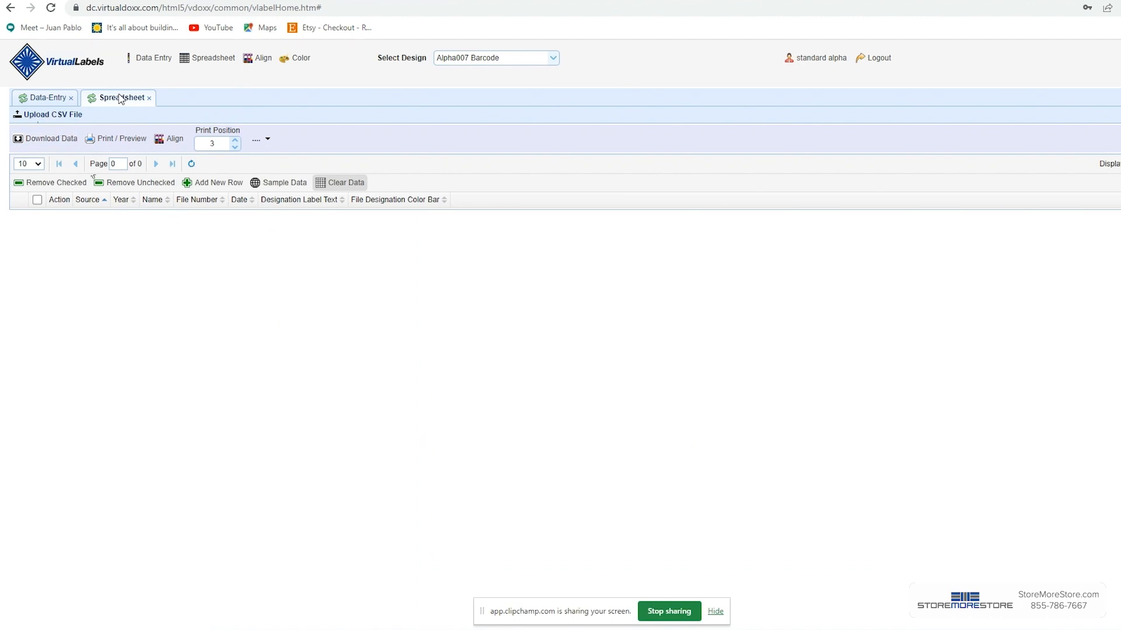
Step: Upload the Alpha06 csv file from the Virtual Labels folder into the spreadsheet
left_click(41, 115)
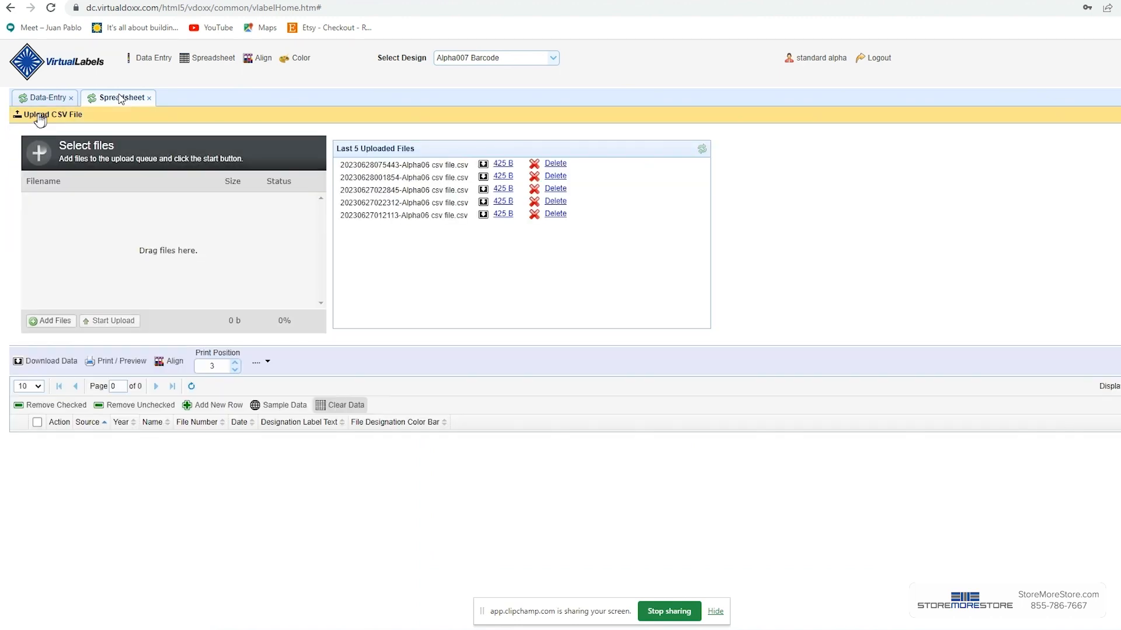
left_click(57, 325)
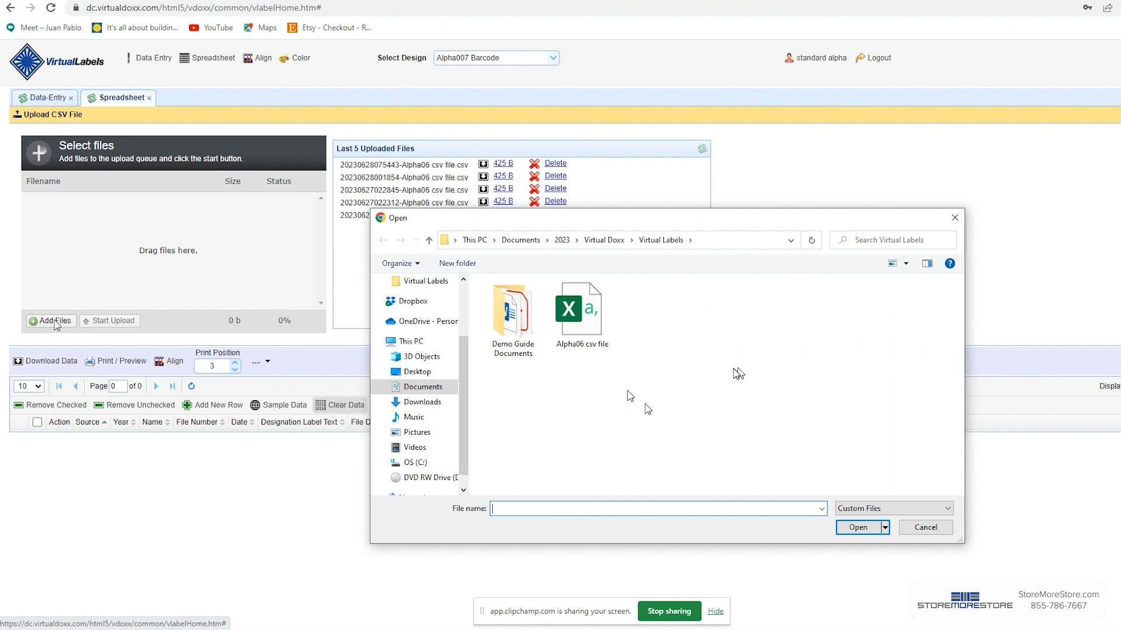
left_click(582, 318)
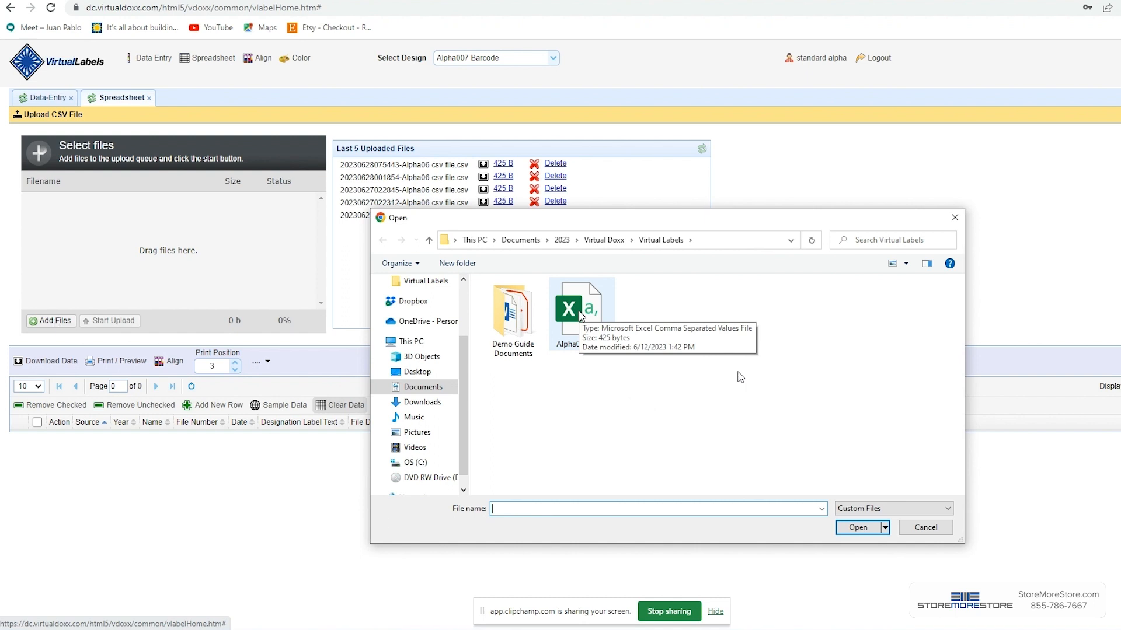
double_click(581, 316)
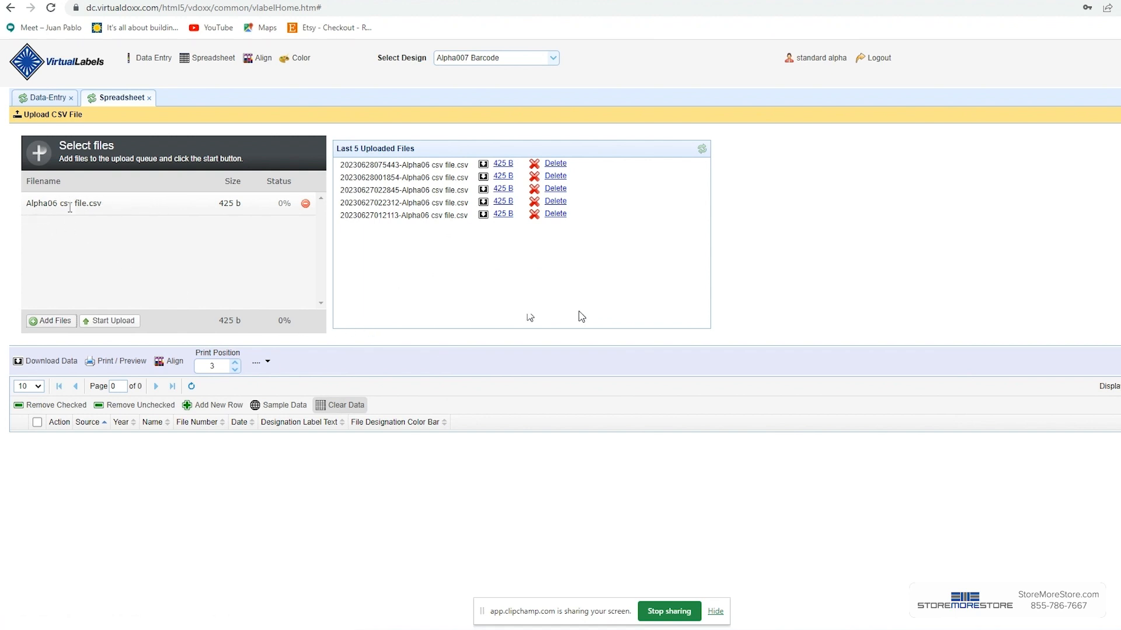
left_click(102, 320)
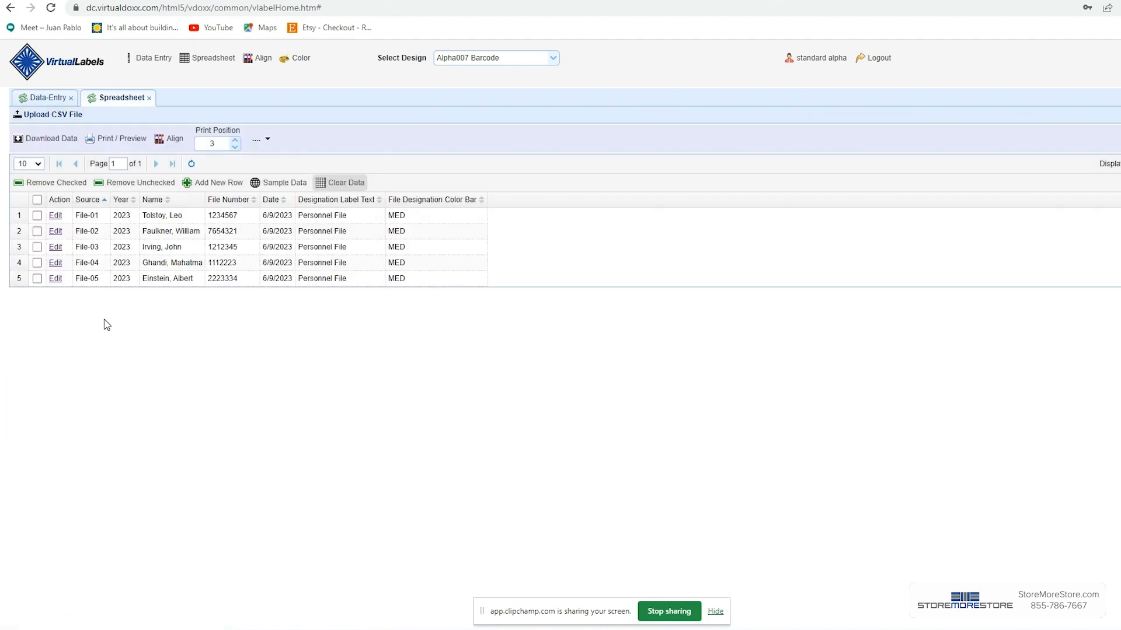
Step: Set the print position to 1 and open the print preview of the labels
left_click(235, 147)
left_click(235, 147)
left_click(232, 148)
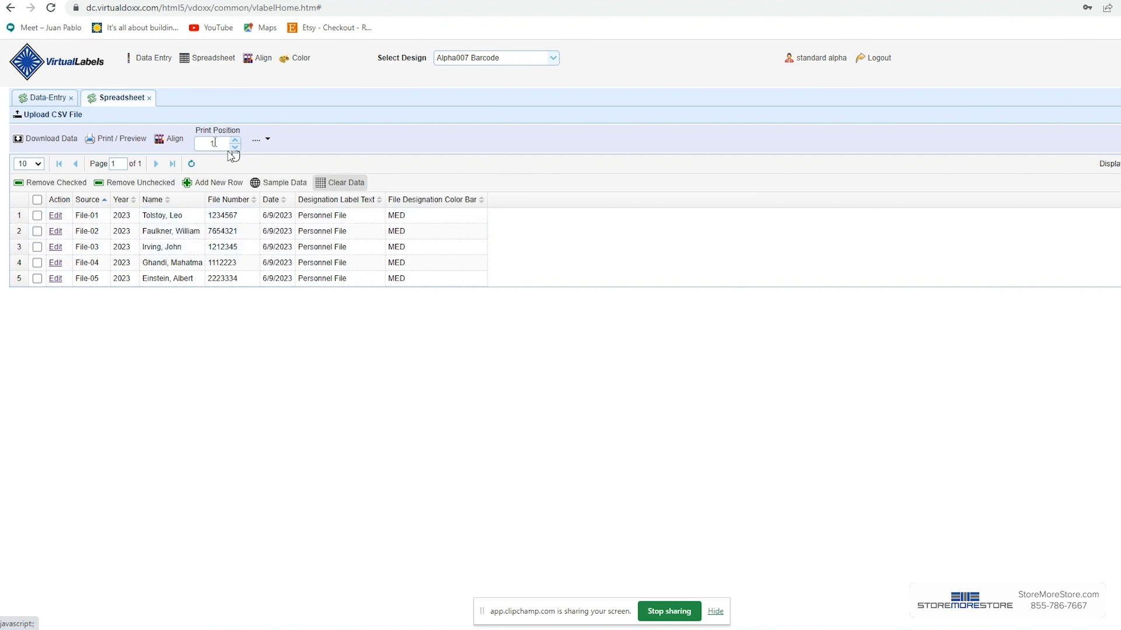
left_click(126, 142)
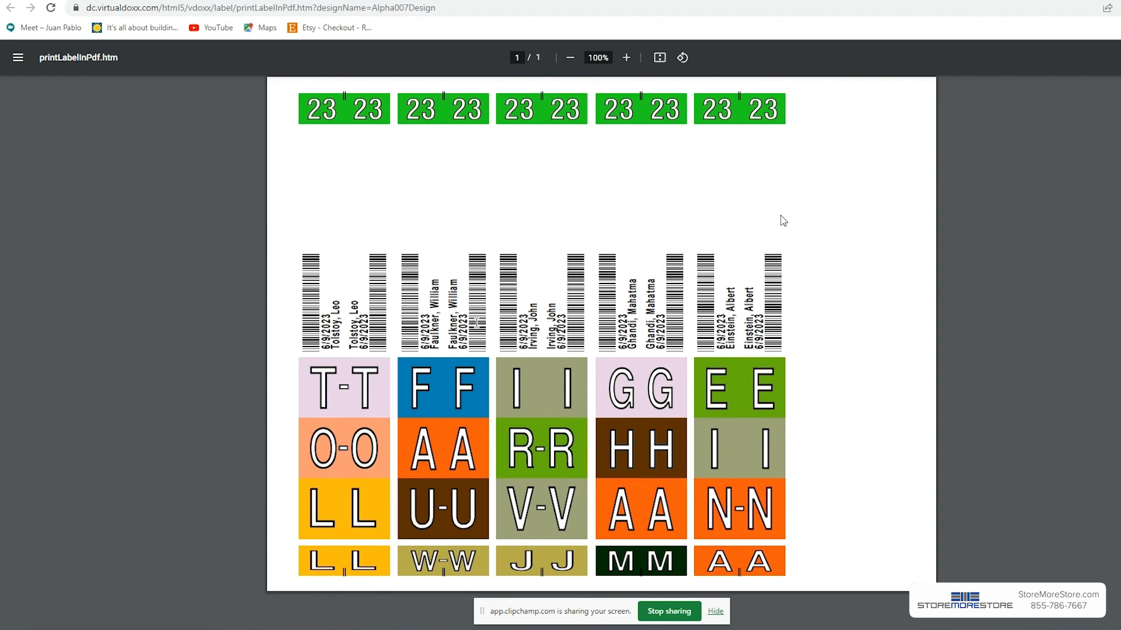
Step: Print the label sheet on the HP ENVY 4500 series printer and close the preview
key("ctrl+p")
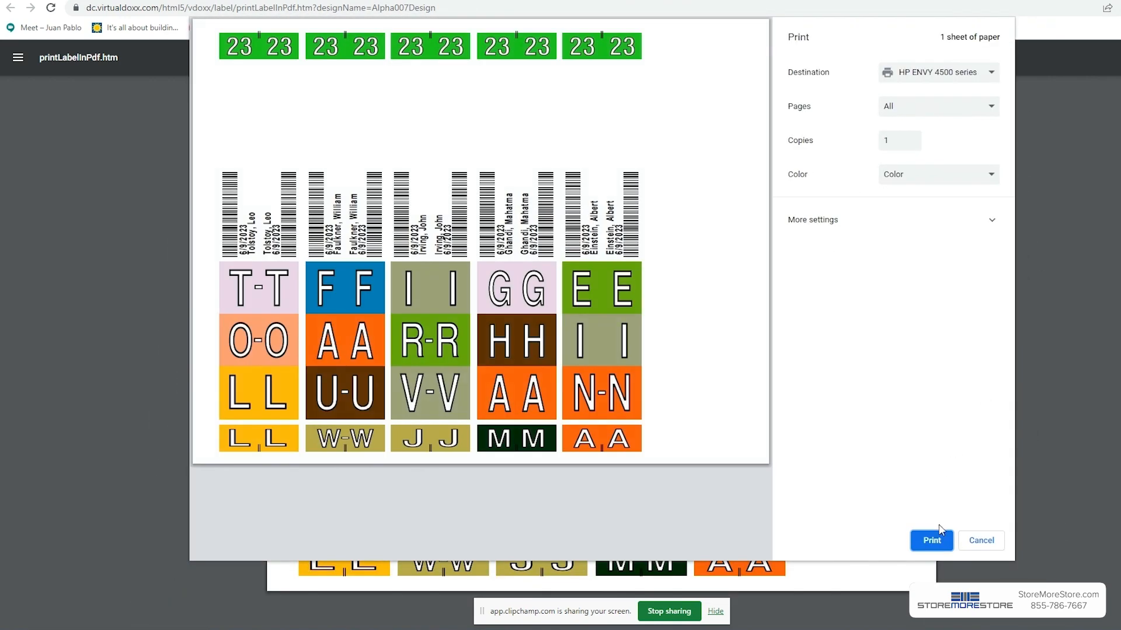
left_click(936, 541)
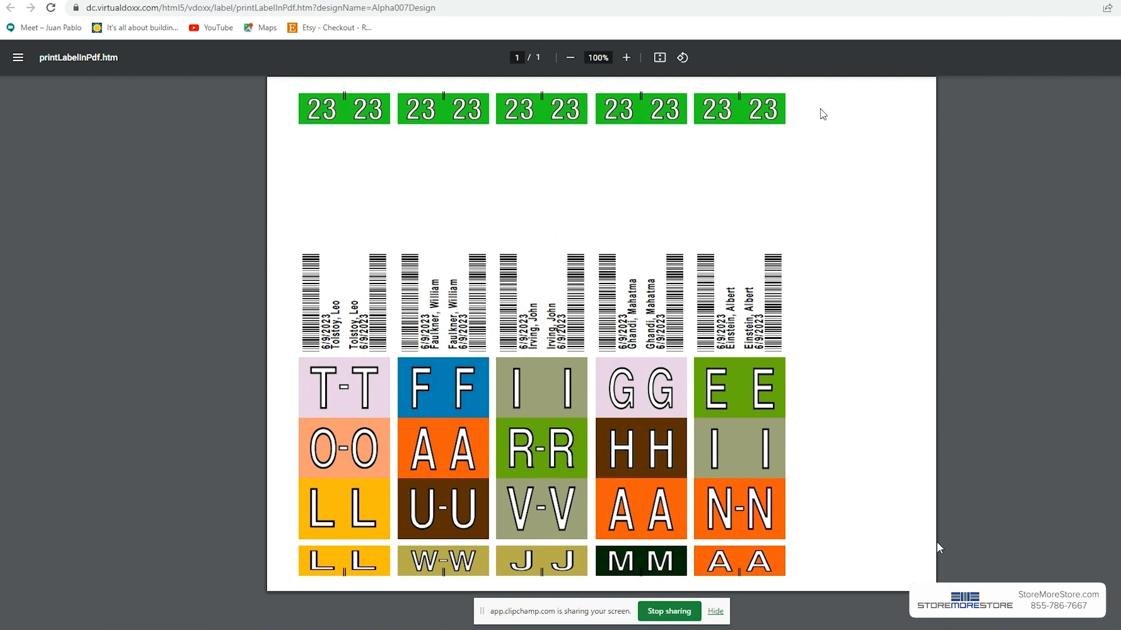
left_click(753, 1)
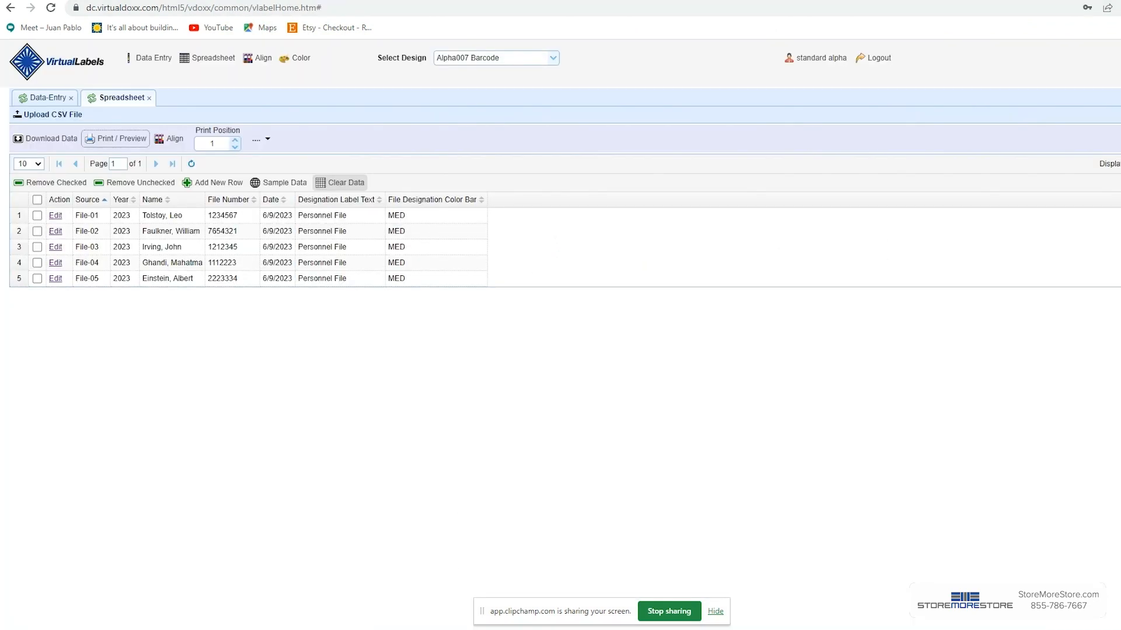
Step: Open the Alpha06 csv file in Excel, widen the Name and Text columns to review its records, and close it
left_click(153, 629)
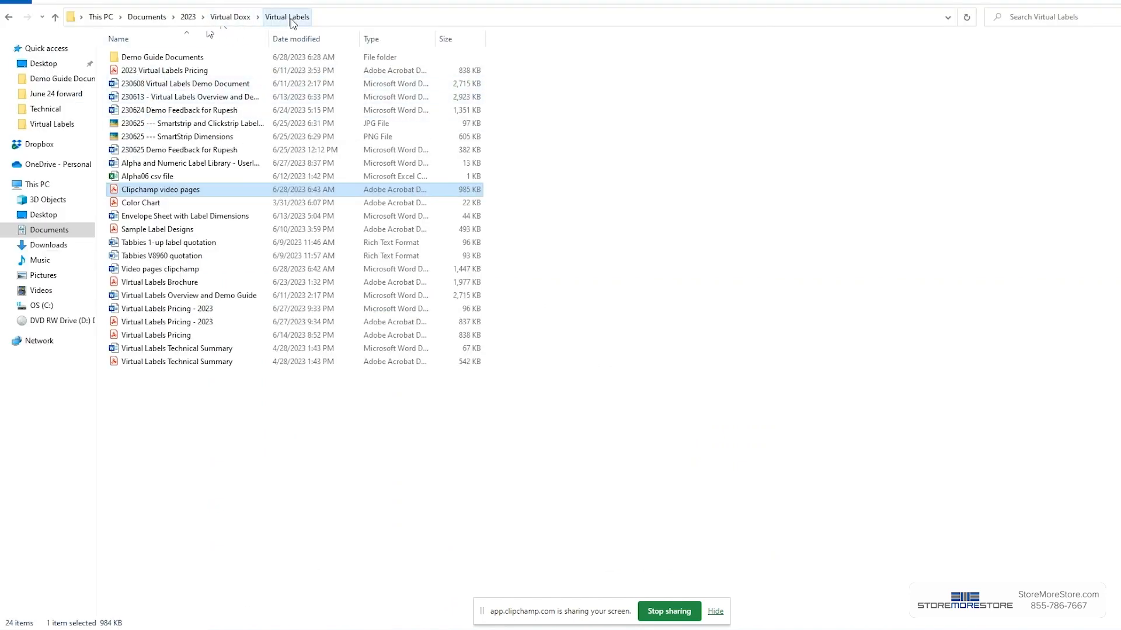
left_click(150, 177)
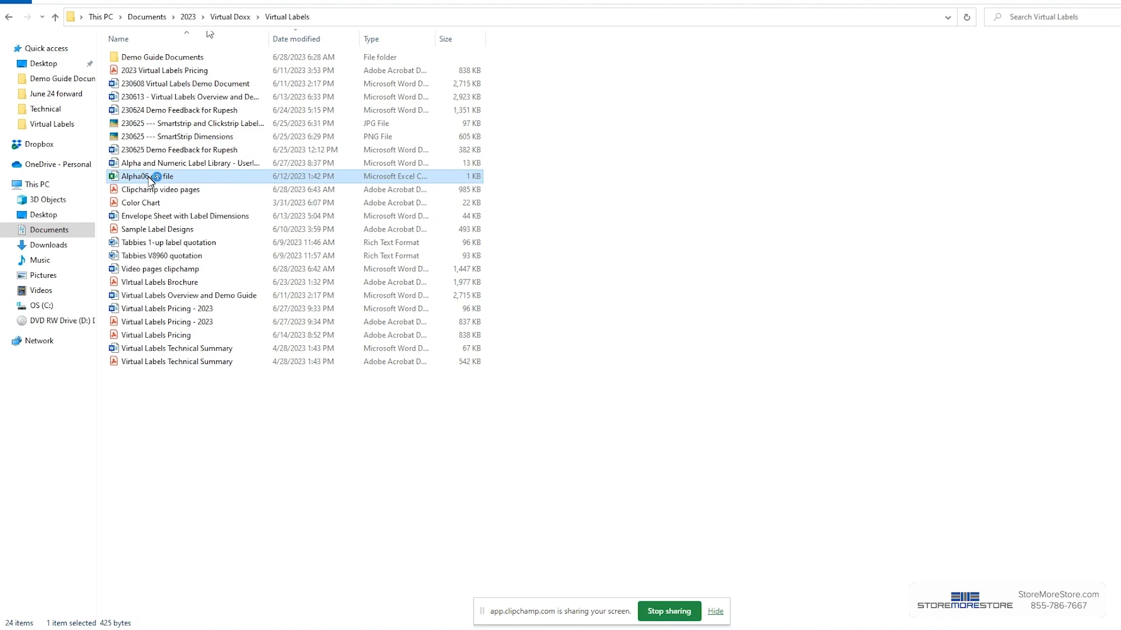
double_click(150, 176)
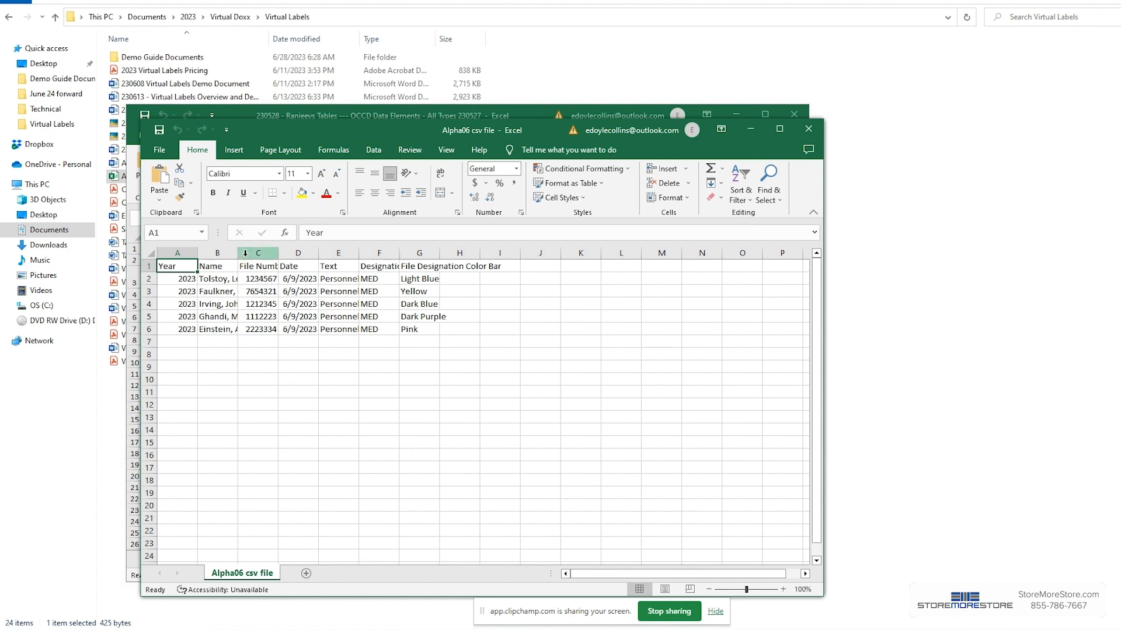
left_click_drag(238, 253, 296, 256)
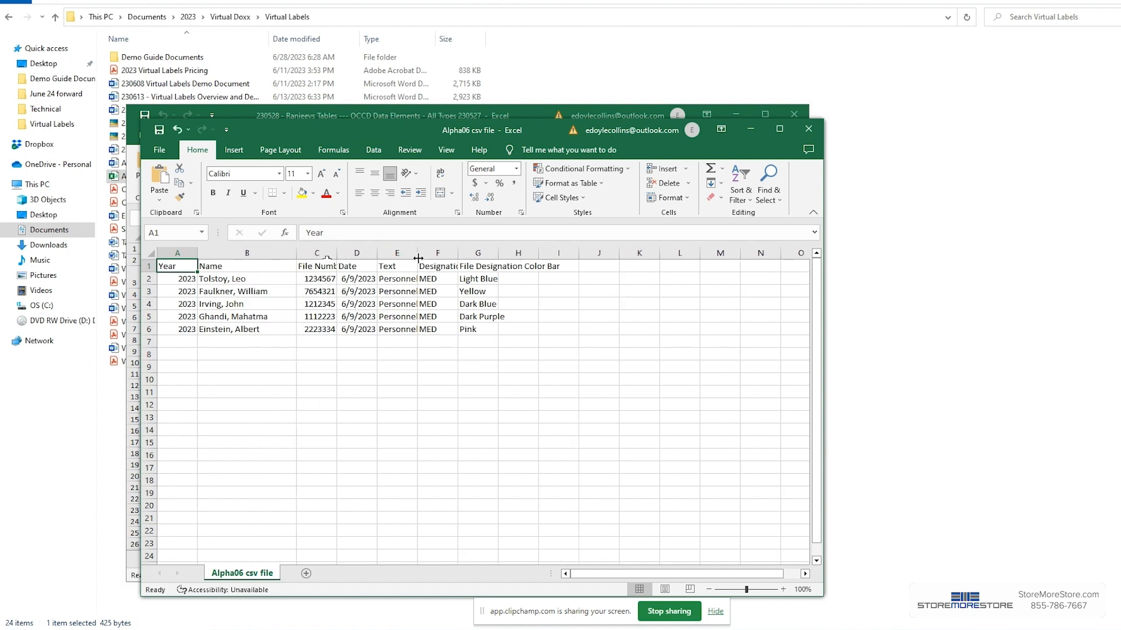
left_click_drag(416, 253, 426, 254)
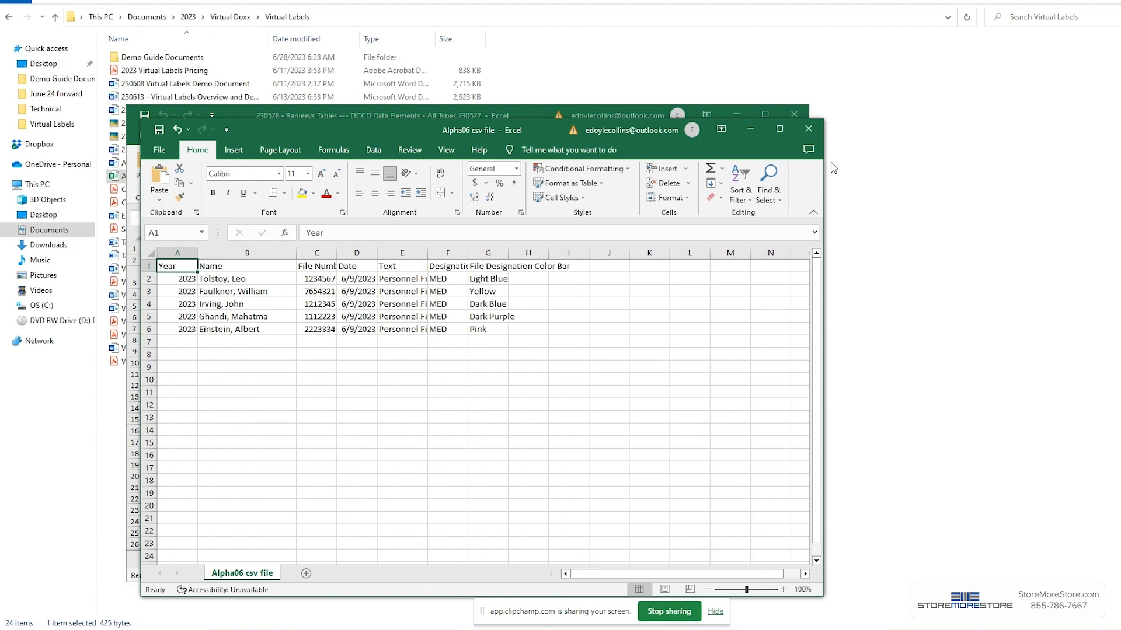
left_click(808, 129)
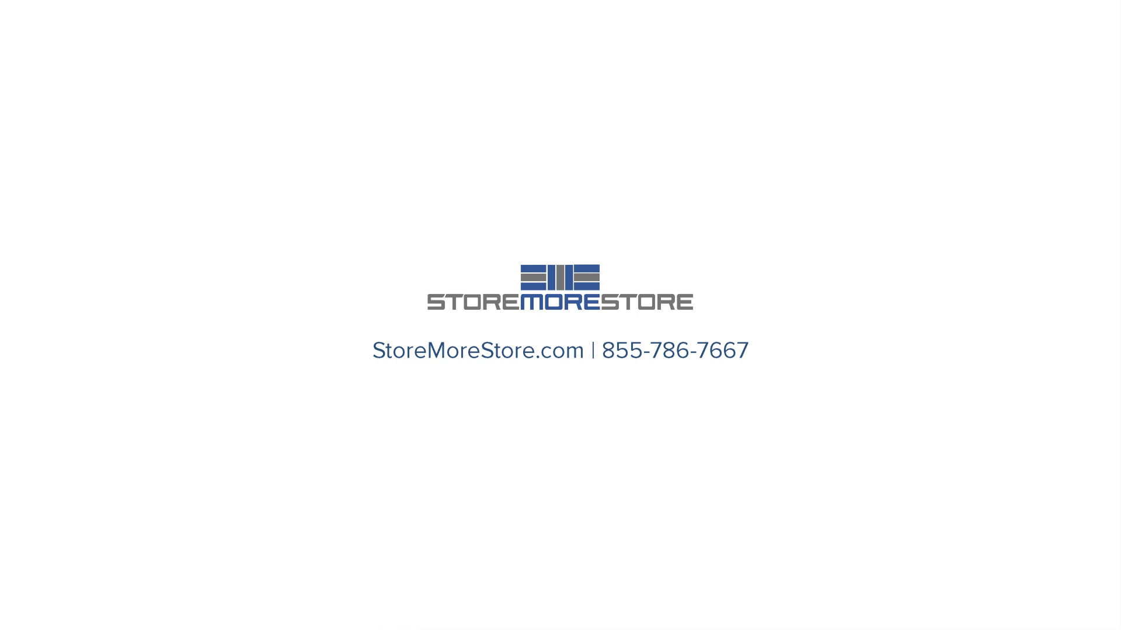